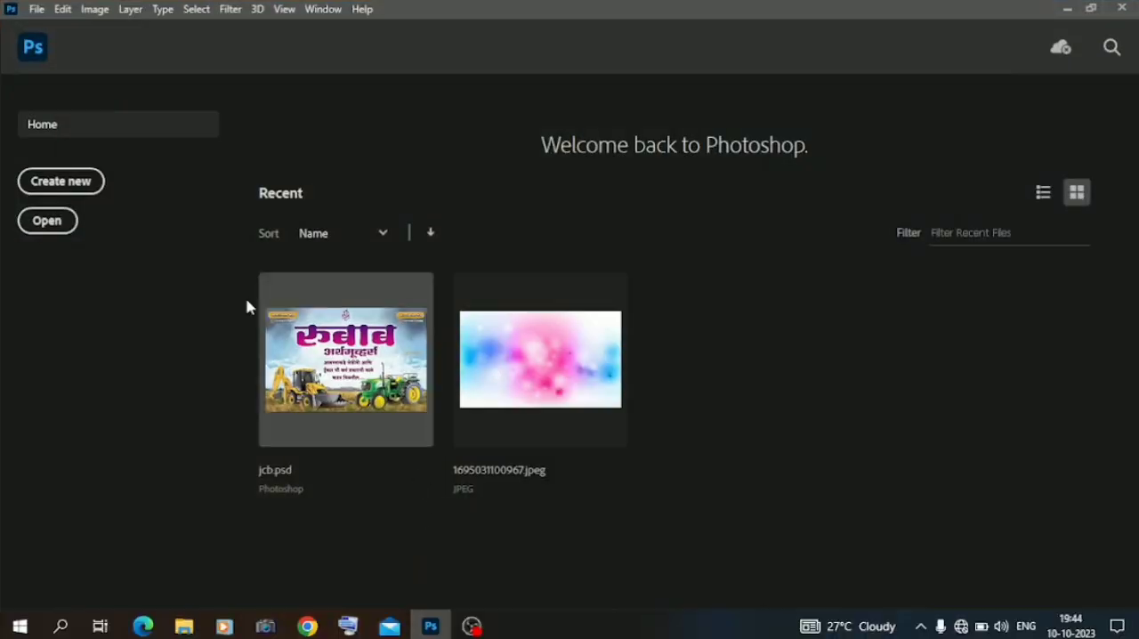
Create a 4.723 × 6.3 inch document at 118.11 pixels/cm and place the full-length cricketer photo from the Downloads folder.
{"action": "left_click", "coordinate": [85, 187]}
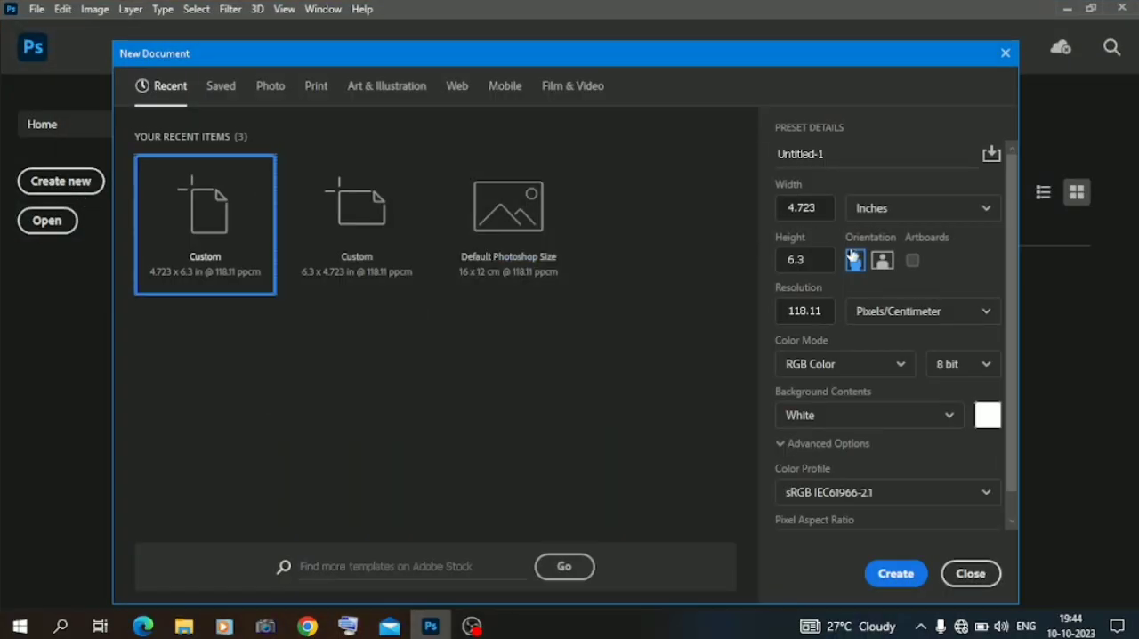
{"action": "left_click", "coordinate": [897, 573]}
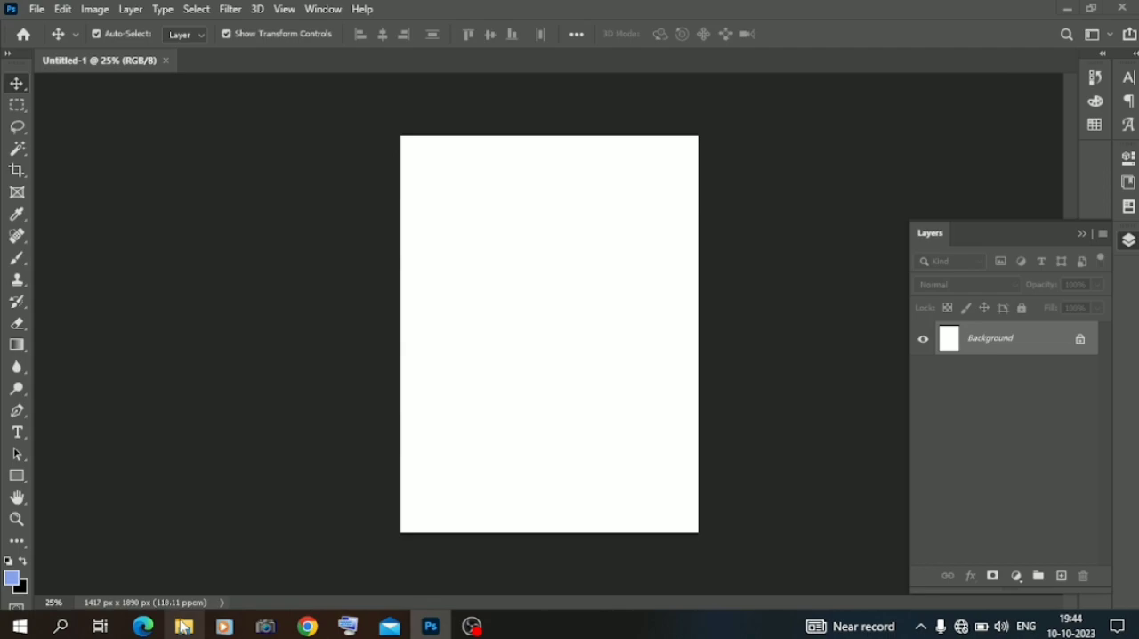
{"action": "left_click", "coordinate": [183, 627]}
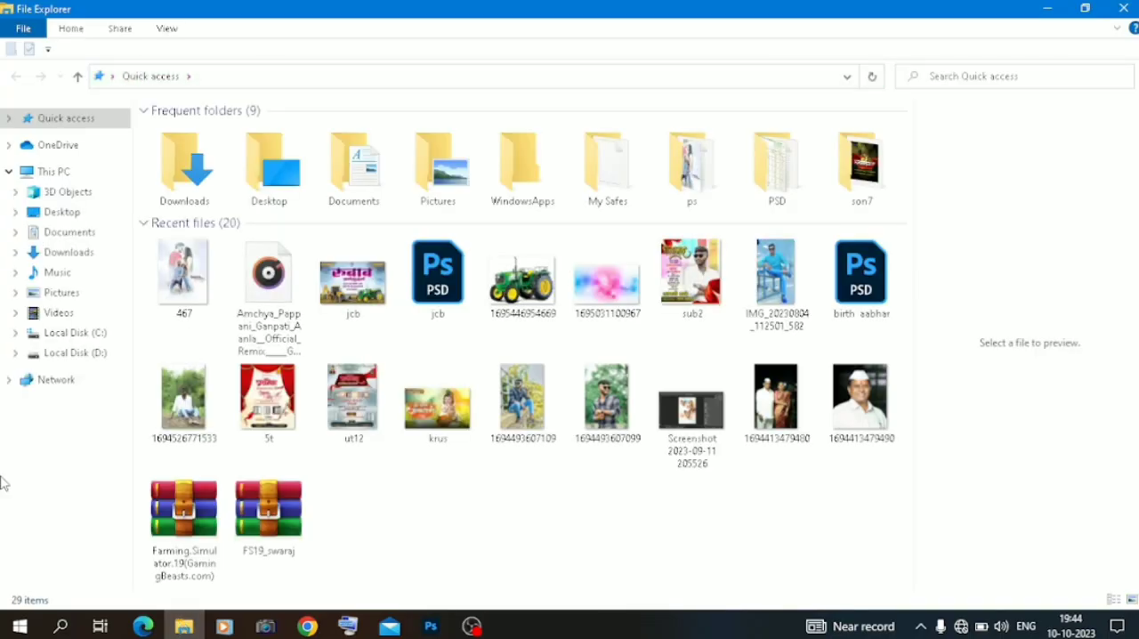
{"action": "left_click", "coordinate": [180, 160]}
{"action": "double_click", "coordinate": [180, 161]}
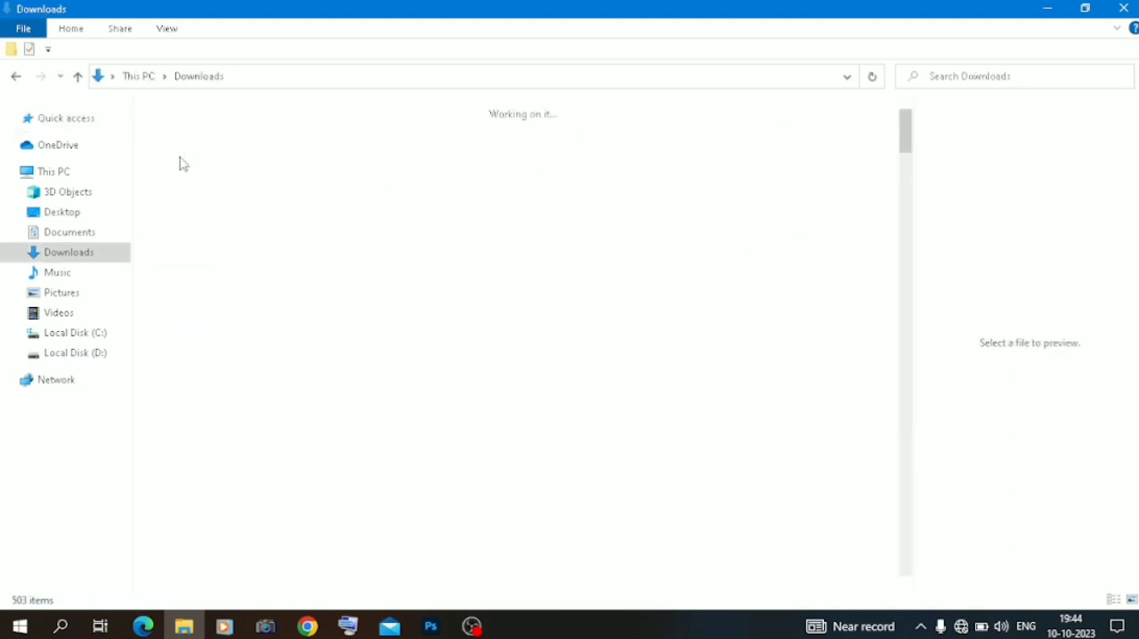
{"action": "left_click_drag", "start_coordinate": [187, 165], "coordinate": [525, 346]}
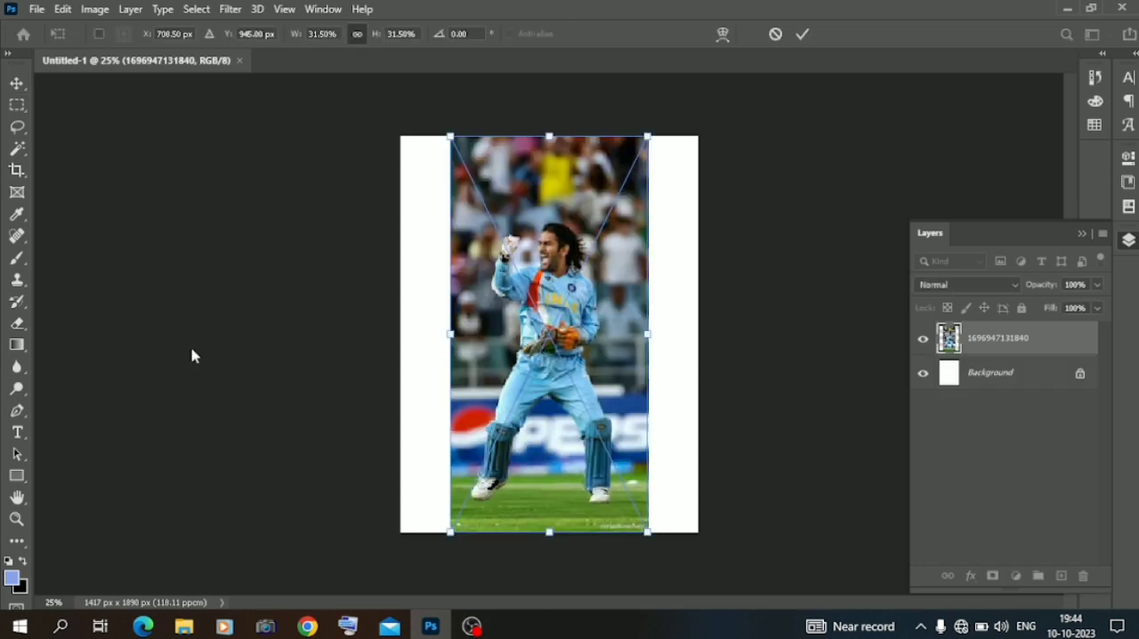
Select the cricketer in the placed photo with the Object Selection tool.
{"action": "right_click", "coordinate": [20, 151]}
{"action": "left_click", "coordinate": [84, 152]}
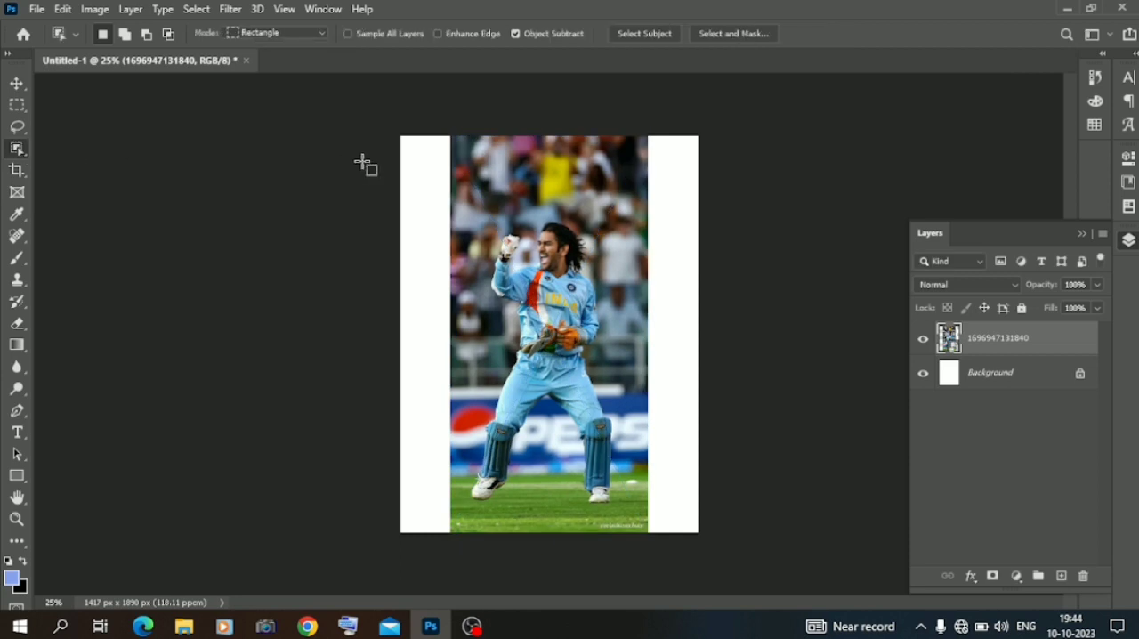
{"action": "left_click_drag", "start_coordinate": [465, 160], "coordinate": [634, 510]}
{"action": "key", "text": "ctrl+plus"}
{"action": "key", "text": "ctrl+plus"}
{"action": "key", "text": "ctrl+plus"}
{"action": "key", "text": "ctrl+plus"}
{"action": "scroll", "coordinate": [525, 389], "scroll_direction": "down", "scroll_amount": 3}
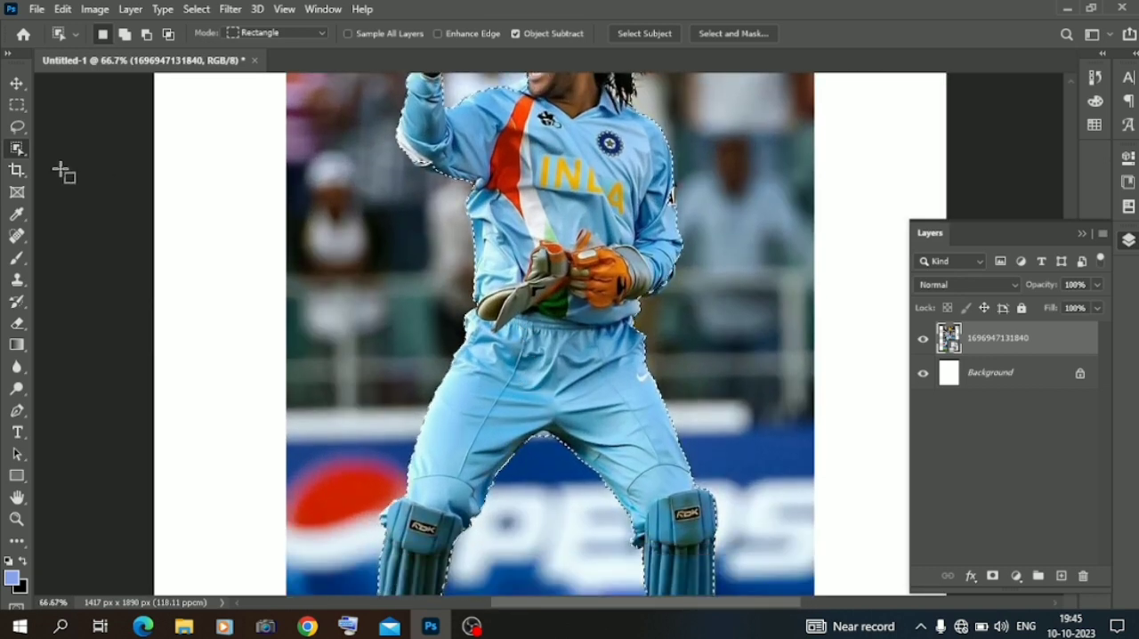
Refine the cricketer's selection around the legs with the Quick Selection tool in add mode.
{"action": "right_click", "coordinate": [16, 148]}
{"action": "left_click", "coordinate": [120, 166]}
{"action": "left_click", "coordinate": [138, 34]}
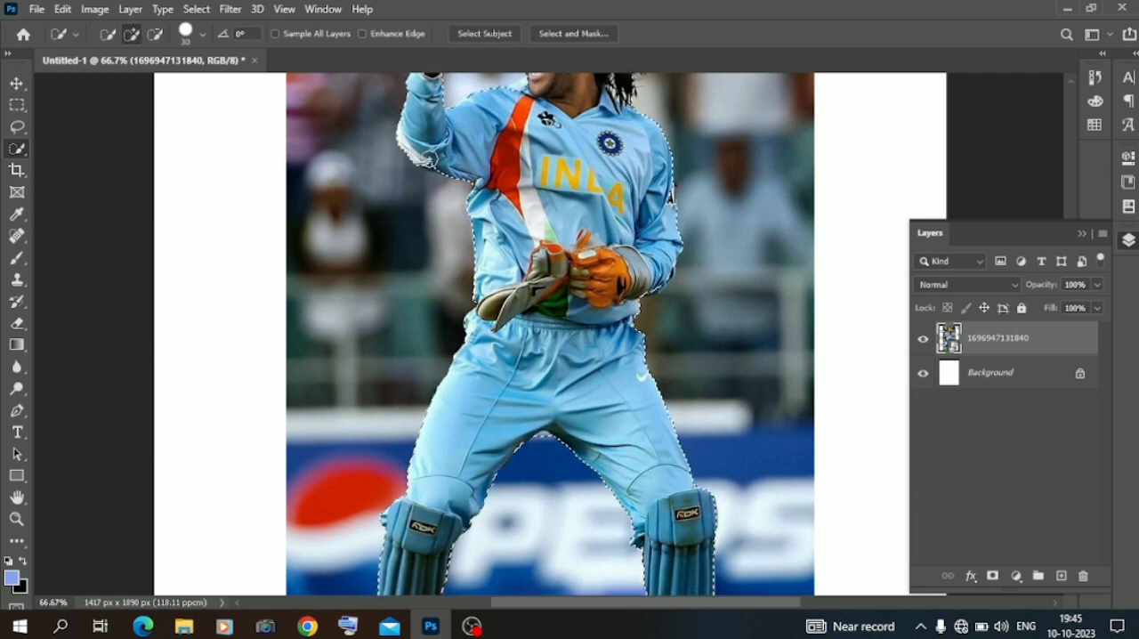
{"action": "scroll", "coordinate": [545, 220], "scroll_direction": "down", "scroll_amount": 2}
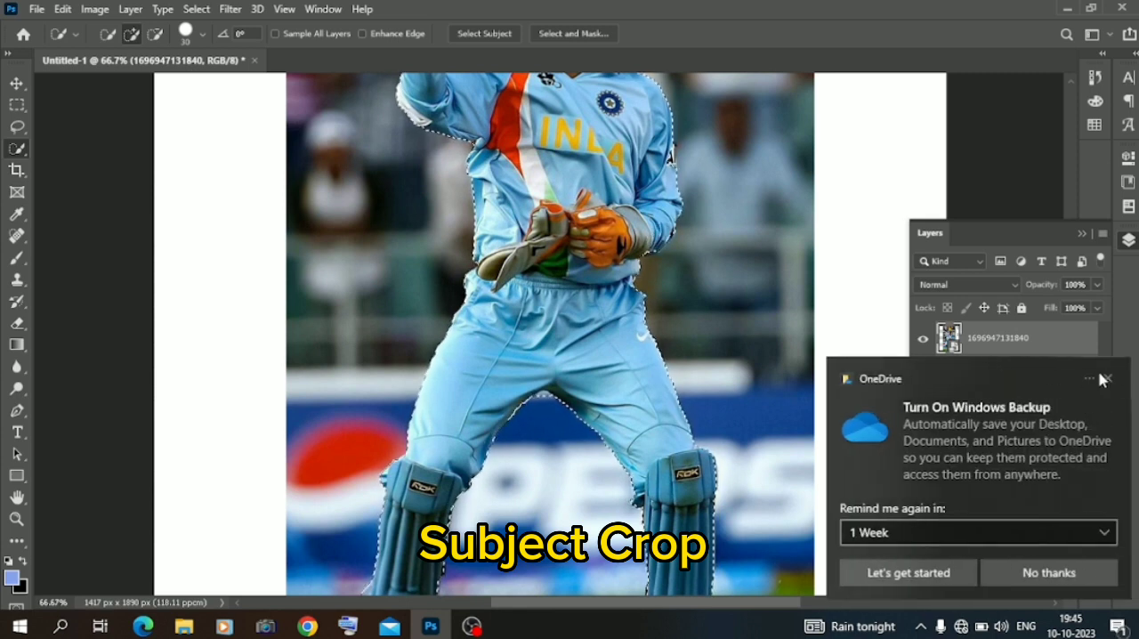
{"action": "left_click", "coordinate": [1103, 380]}
{"action": "scroll", "coordinate": [677, 445], "scroll_direction": "down", "scroll_amount": 3}
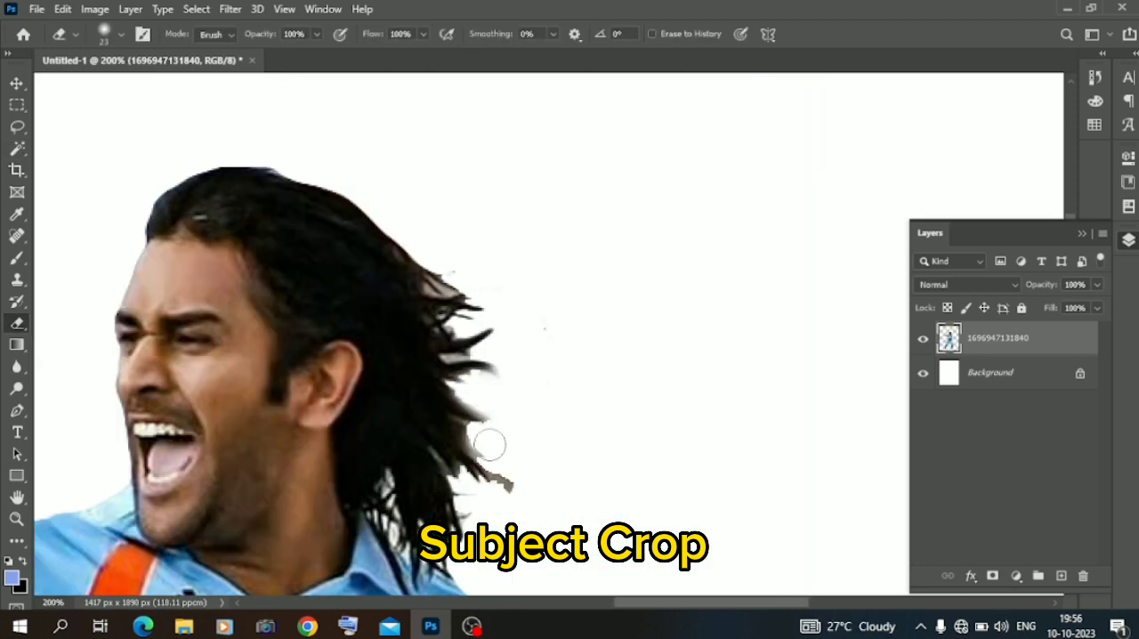
{"action": "mouse_move", "coordinate": [490, 445]}
{"action": "left_mouse_down"}
{"action": "mouse_move", "coordinate": [523, 473]}
{"action": "mouse_move", "coordinate": [511, 484]}
{"action": "mouse_move", "coordinate": [493, 457]}
{"action": "mouse_move", "coordinate": [509, 501]}
{"action": "mouse_move", "coordinate": [473, 498]}
{"action": "mouse_move", "coordinate": [463, 484]}
{"action": "mouse_move", "coordinate": [484, 536]}
{"action": "left_mouse_up"}
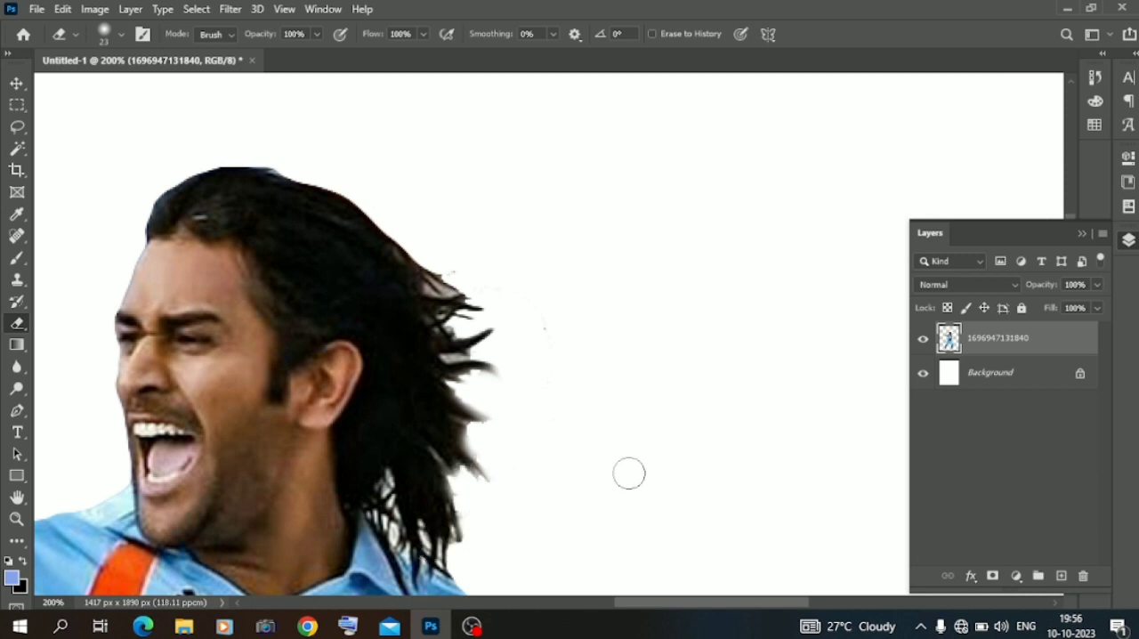
Move the cut-out cricketer slightly upward on the page, leaving the layer deselected.
{"action": "scroll", "coordinate": [637, 483], "scroll_direction": "down", "scroll_amount": 5}
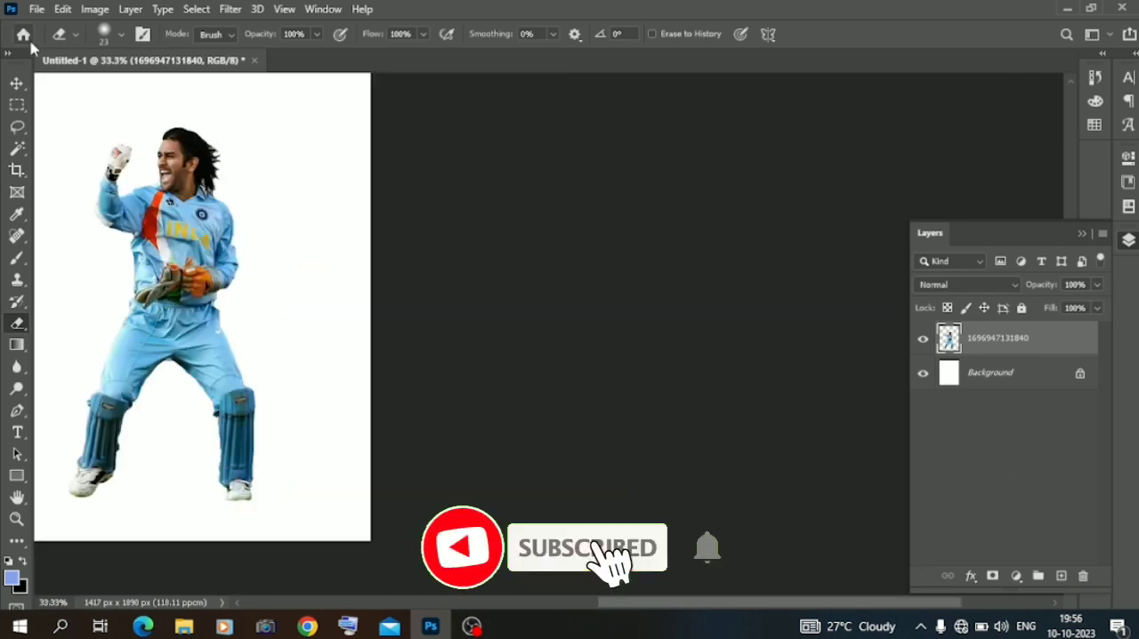
{"action": "left_click", "coordinate": [16, 82]}
{"action": "left_click", "coordinate": [643, 279]}
{"action": "scroll", "coordinate": [644, 278], "scroll_direction": "down", "scroll_amount": 2}
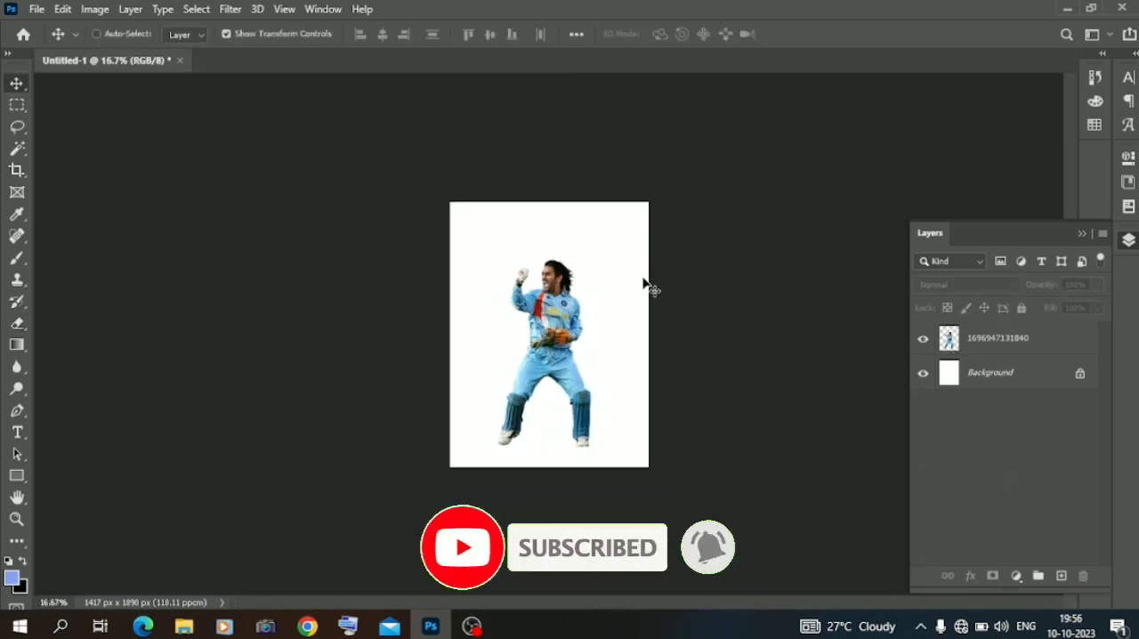
{"action": "scroll", "coordinate": [644, 278], "scroll_direction": "up", "scroll_amount": 2}
{"action": "left_click", "coordinate": [561, 333]}
{"action": "left_click_drag", "start_coordinate": [563, 356], "coordinate": [564, 348]}
{"action": "left_click", "coordinate": [273, 326]}
Place the portrait photo of the smiling man in the beige T-shirt from the Downloads folder.
{"action": "left_click", "coordinate": [184, 626]}
{"action": "left_click", "coordinate": [283, 156]}
{"action": "left_click_drag", "start_coordinate": [283, 156], "coordinate": [526, 392]}
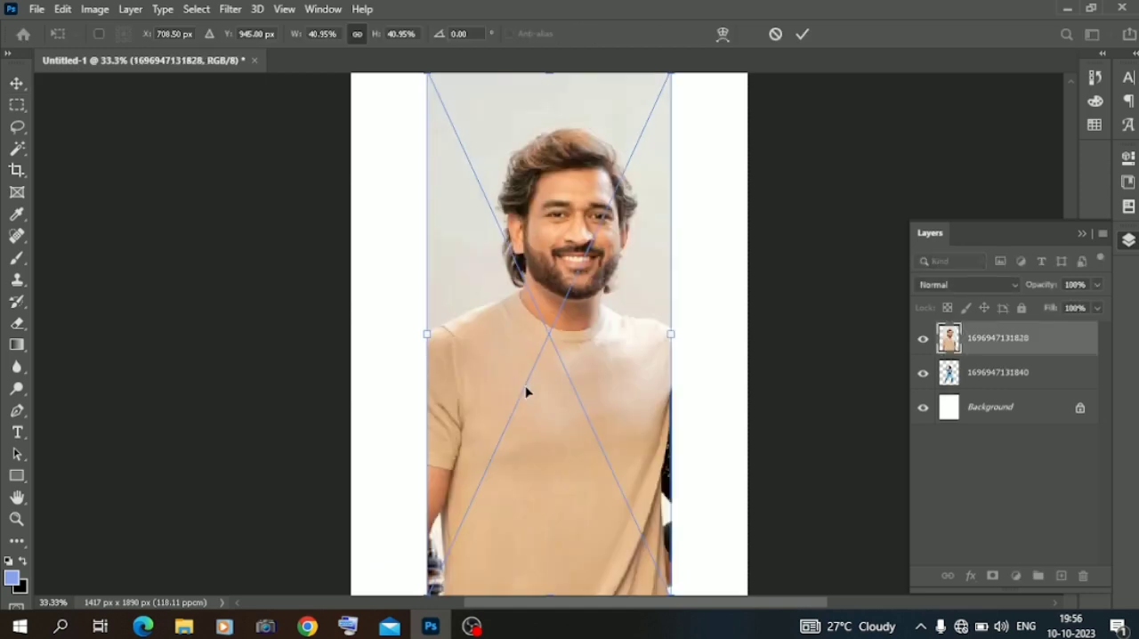
Select the man's head and neck in the portrait with the Object Selection tool and mask out the rest.
{"action": "left_click", "coordinate": [16, 147]}
{"action": "right_click", "coordinate": [17, 148]}
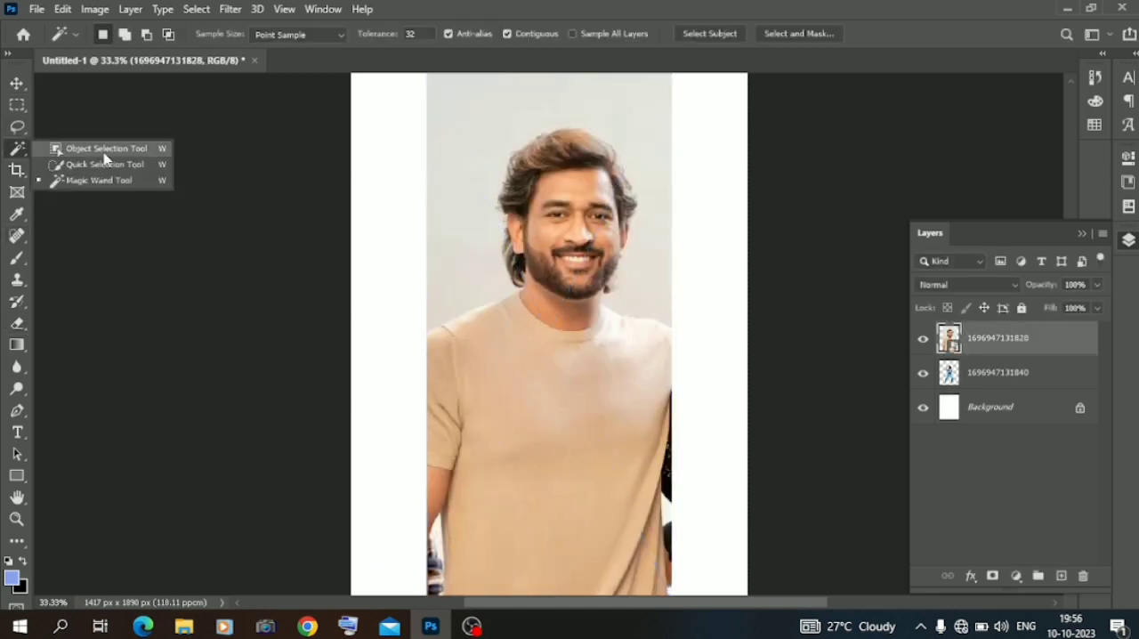
{"action": "left_click", "coordinate": [102, 149]}
{"action": "left_click_drag", "start_coordinate": [429, 102], "coordinate": [682, 380]}
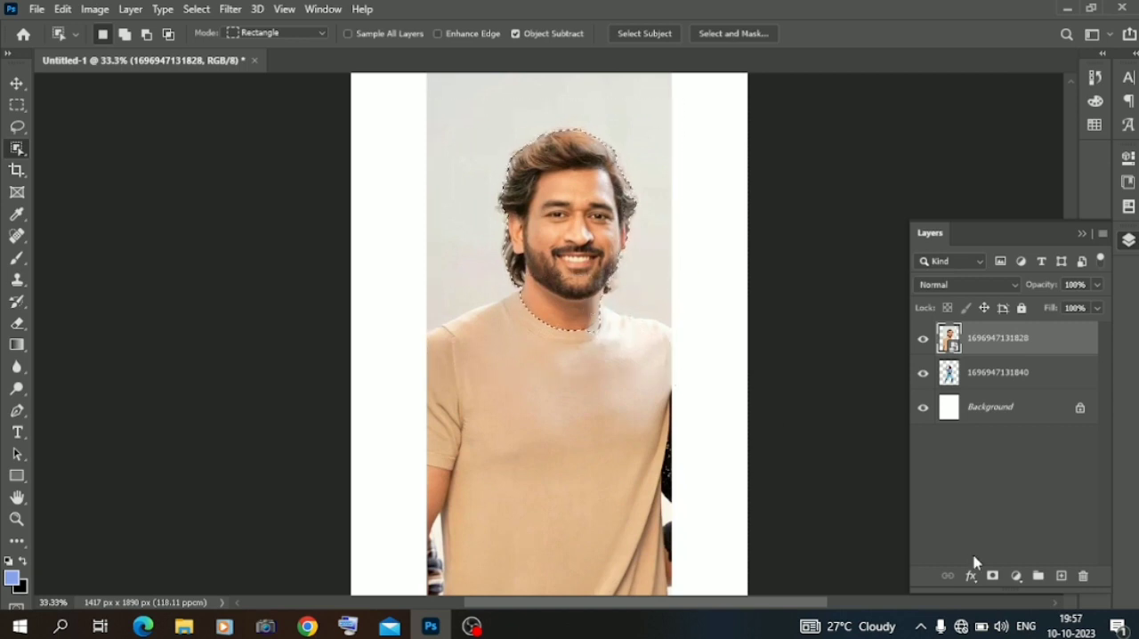
{"action": "left_click", "coordinate": [992, 576]}
Refine the edges of the head's layer mask with Select and Mask.
{"action": "right_click", "coordinate": [983, 338]}
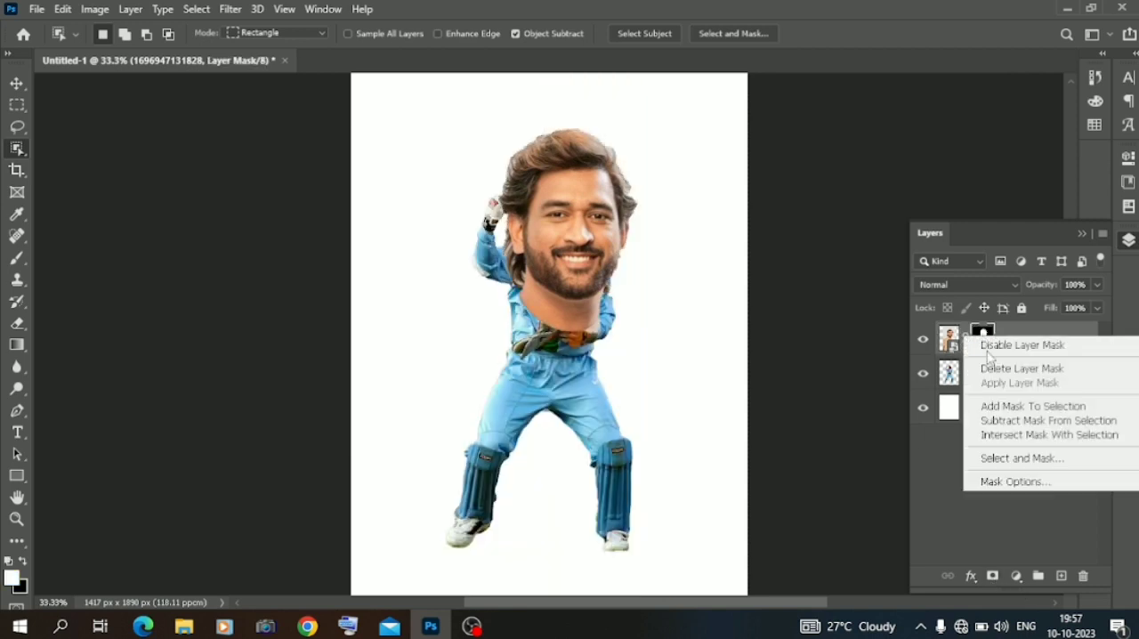
{"action": "left_click", "coordinate": [1024, 455]}
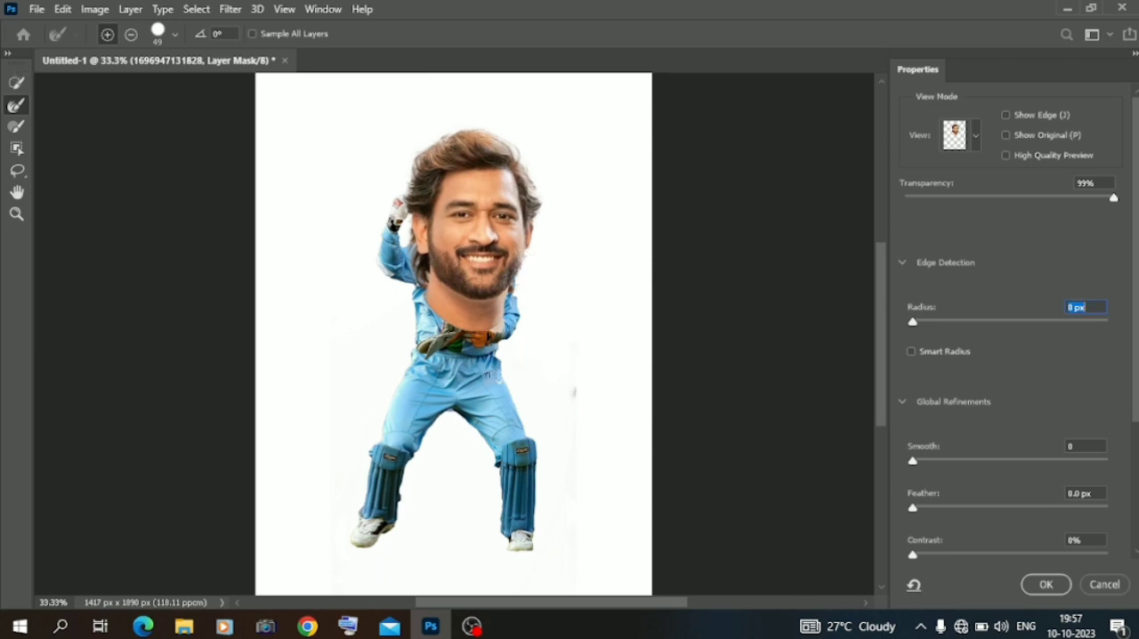
{"action": "left_click", "coordinate": [1043, 585]}
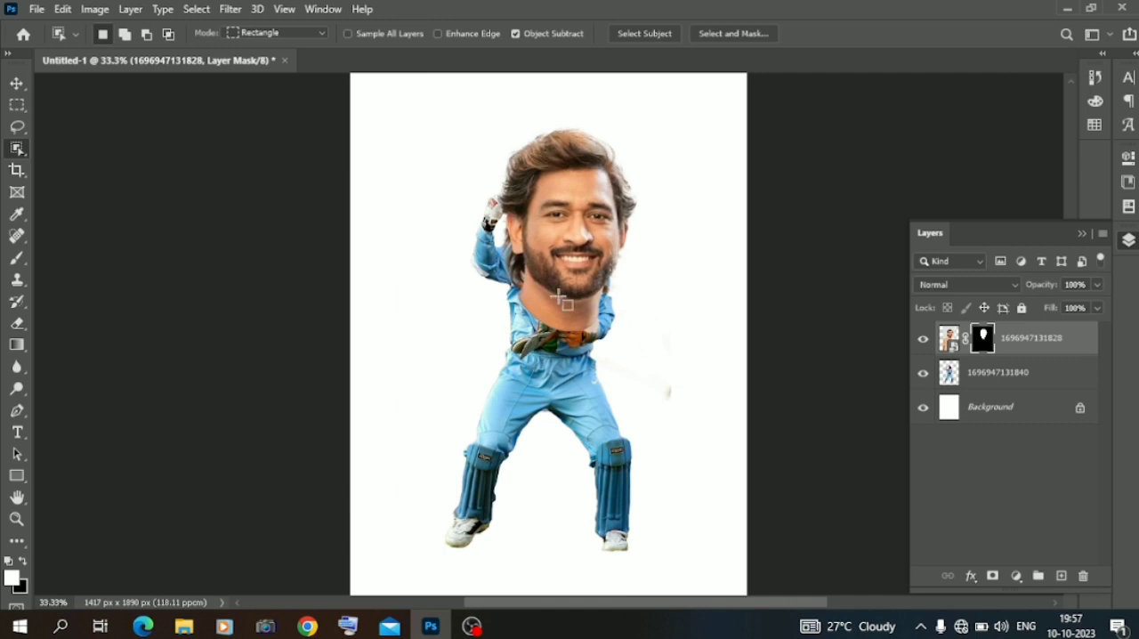
Enlarge the masked head proportionally until it fills most of the page, positioned toward the page's lower left.
{"action": "key", "text": "v"}
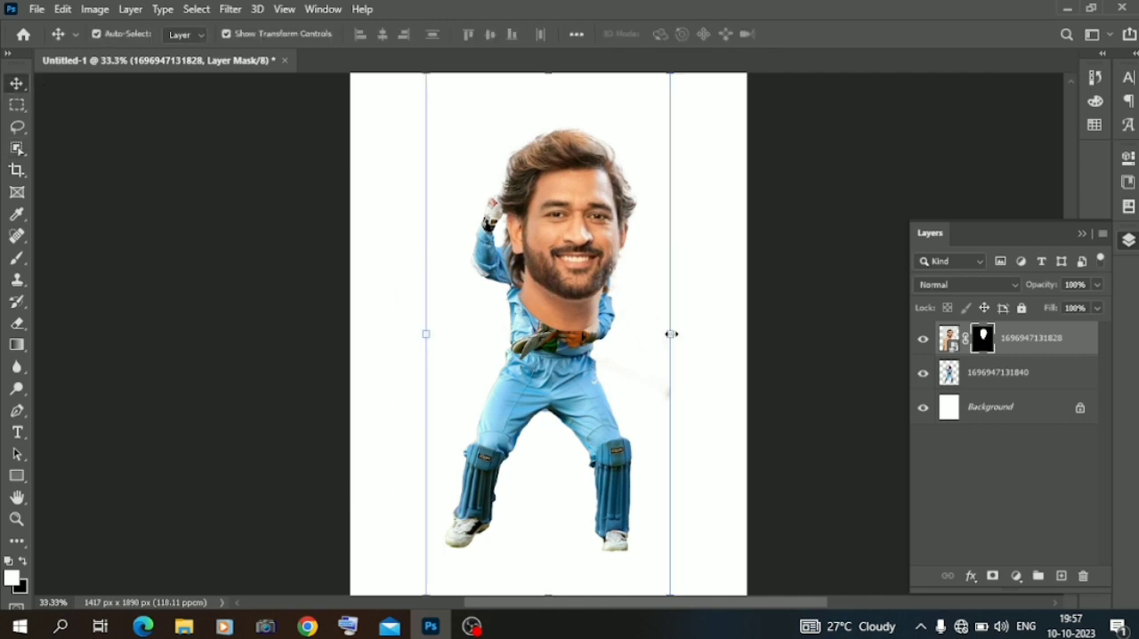
{"action": "left_click_drag", "start_coordinate": [672, 334], "coordinate": [865, 333]}
{"action": "left_click_drag", "start_coordinate": [575, 293], "coordinate": [483, 394]}
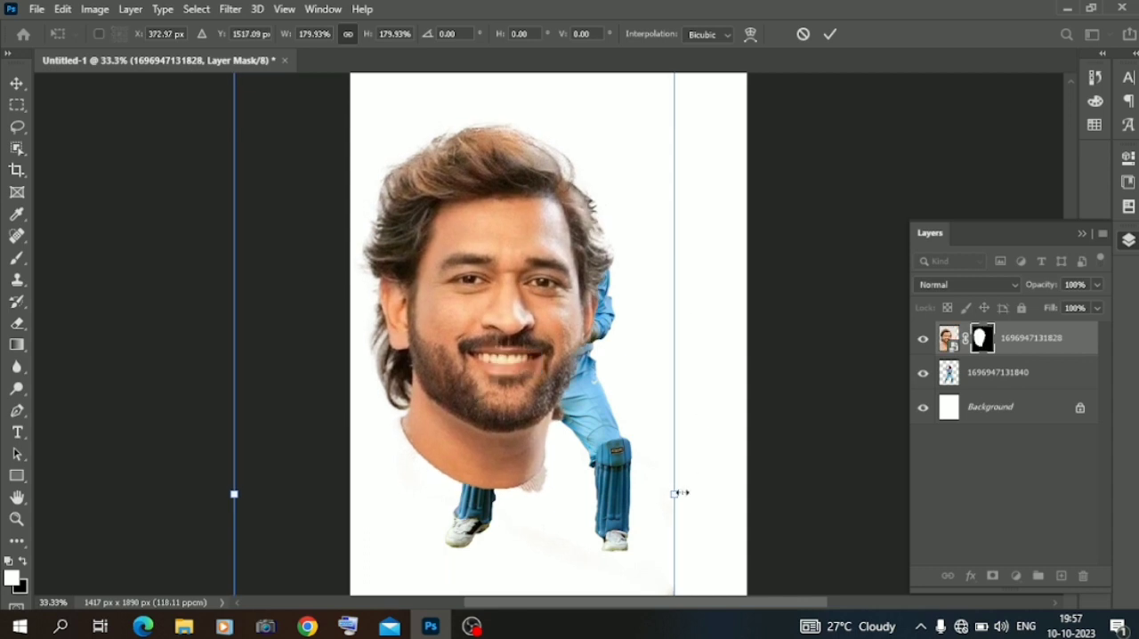
{"action": "left_click_drag", "start_coordinate": [676, 494], "coordinate": [729, 494]}
{"action": "key", "text": "Return"}
Shift the cricketer to the right side of the page and stack the portrait layer beneath the cricketer layer.
{"action": "left_click_drag", "start_coordinate": [610, 454], "coordinate": [663, 425]}
{"action": "left_click_drag", "start_coordinate": [442, 316], "coordinate": [427, 326]}
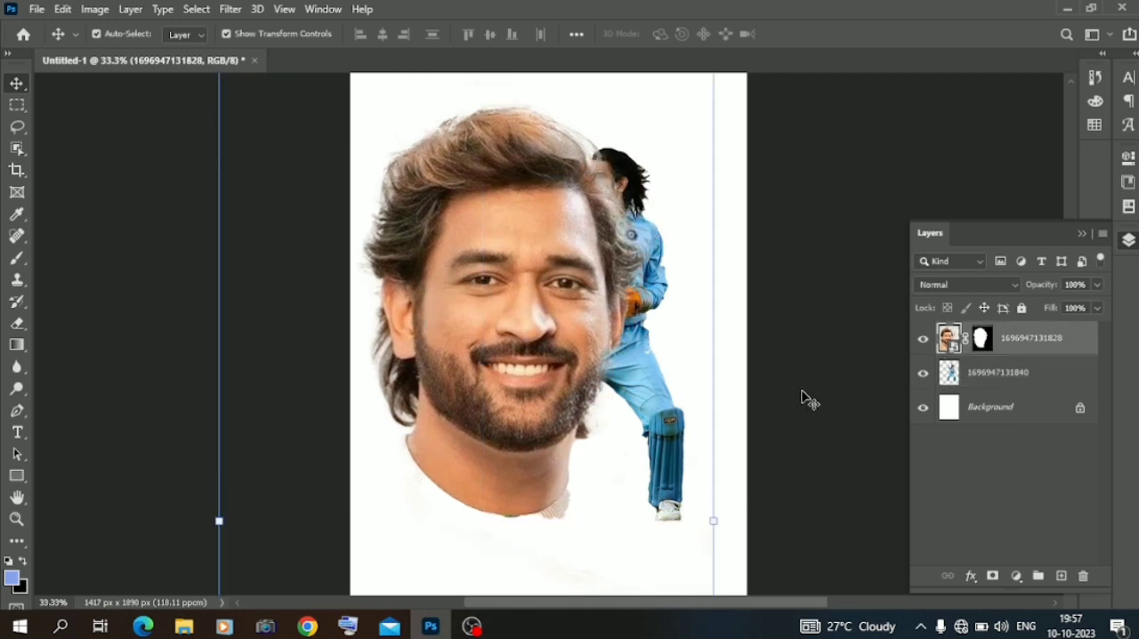
{"action": "left_click_drag", "start_coordinate": [1019, 334], "coordinate": [924, 381]}
{"action": "left_click_drag", "start_coordinate": [652, 378], "coordinate": [651, 404]}
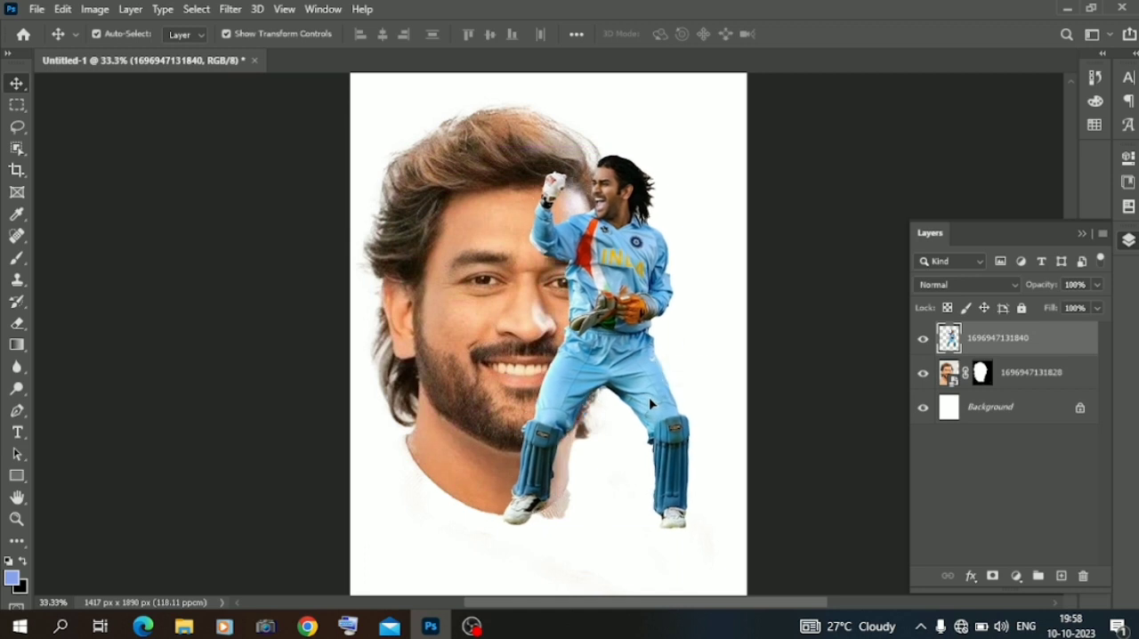
Scale the portrait head down to 91.72% and position it left of the cricketer.
{"action": "left_click", "coordinate": [453, 327]}
{"action": "left_click_drag", "start_coordinate": [220, 523], "coordinate": [260, 522]}
{"action": "left_click_drag", "start_coordinate": [486, 431], "coordinate": [464, 432]}
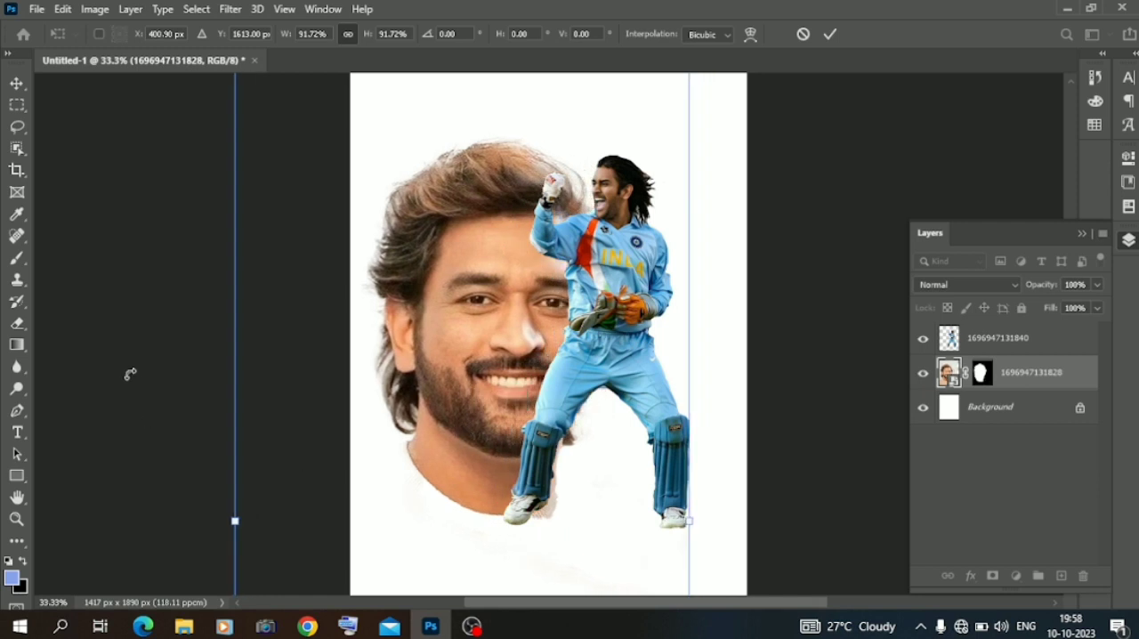
{"action": "key", "text": "ctrl+plus"}
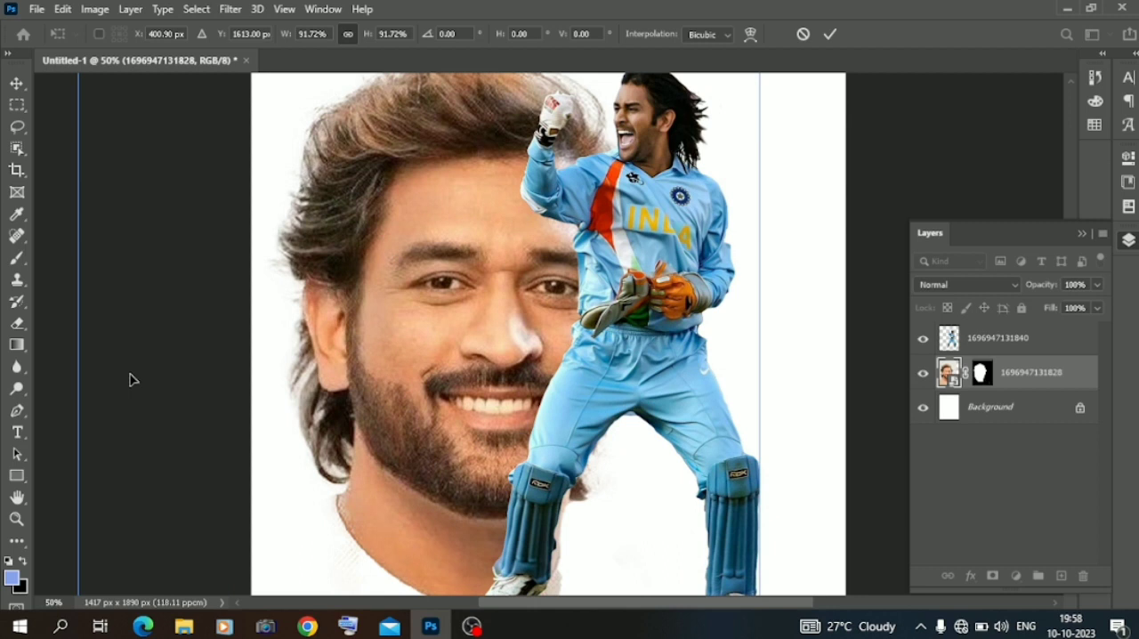
{"action": "key", "text": "Return"}
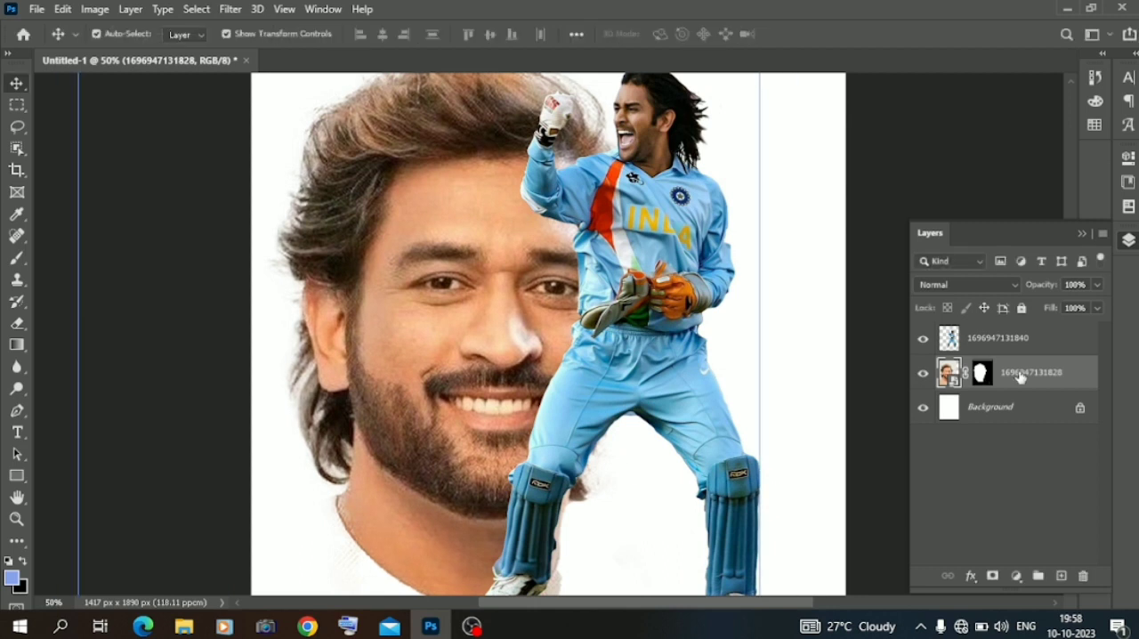
Rasterize the portrait layer and apply its layer mask.
{"action": "right_click", "coordinate": [1022, 374]}
{"action": "left_click", "coordinate": [886, 311]}
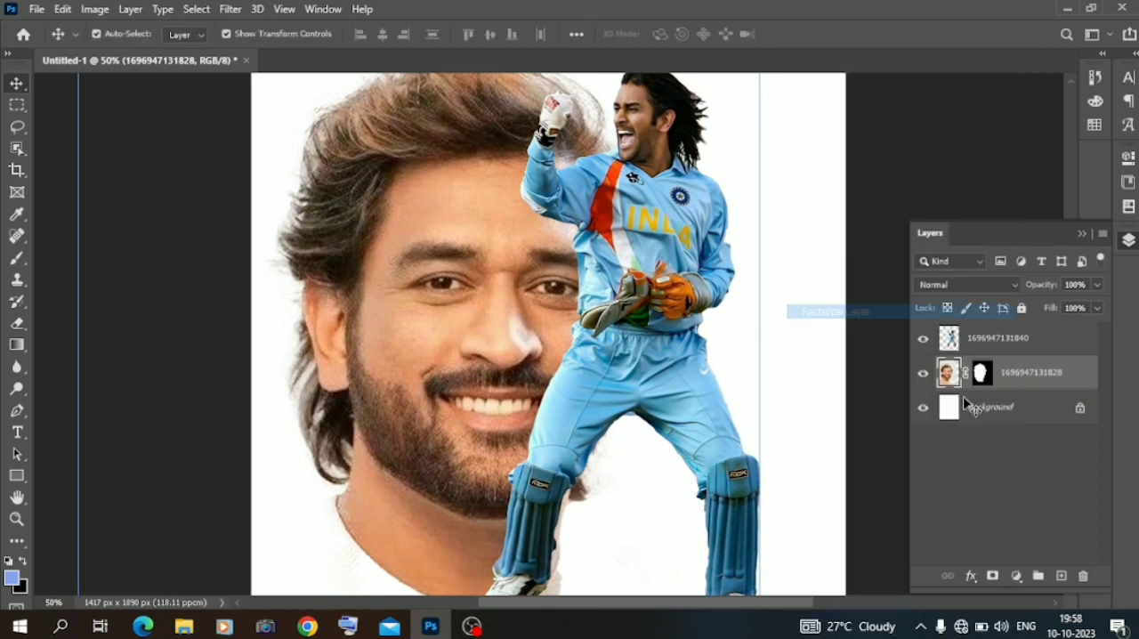
{"action": "right_click", "coordinate": [982, 375]}
{"action": "left_click", "coordinate": [1004, 425]}
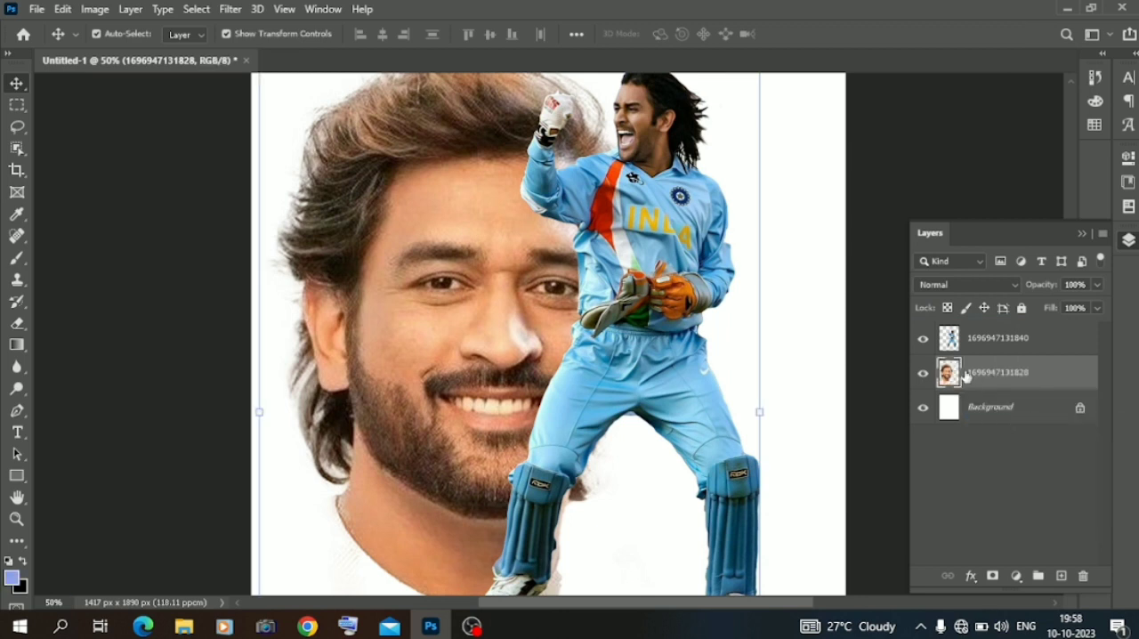
{"action": "right_click", "coordinate": [967, 378]}
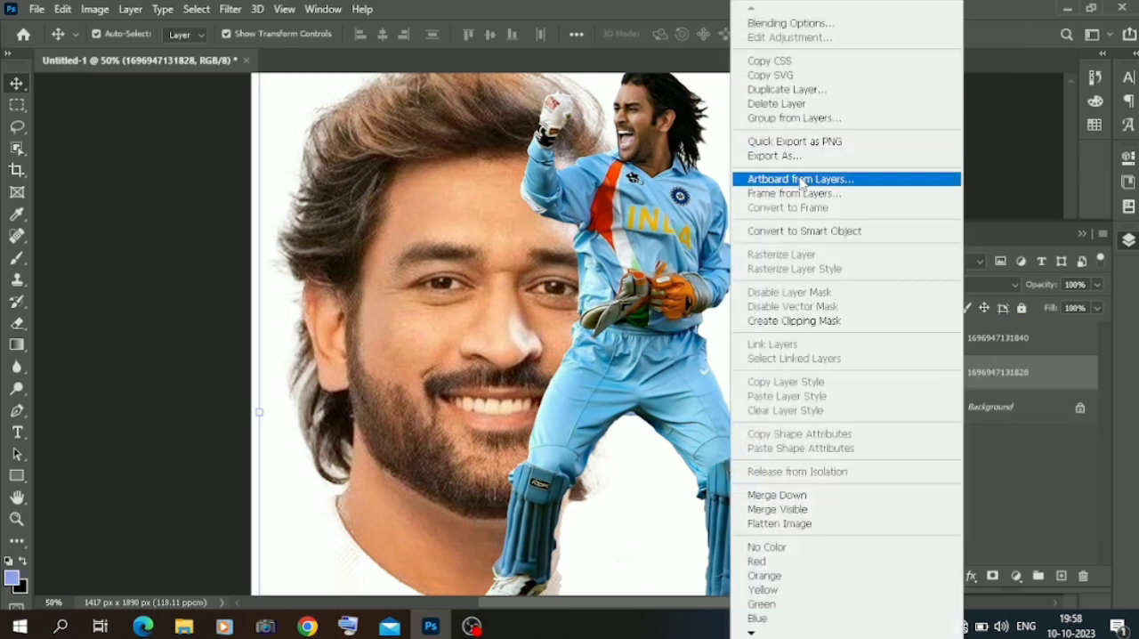
{"action": "left_click", "coordinate": [804, 548]}
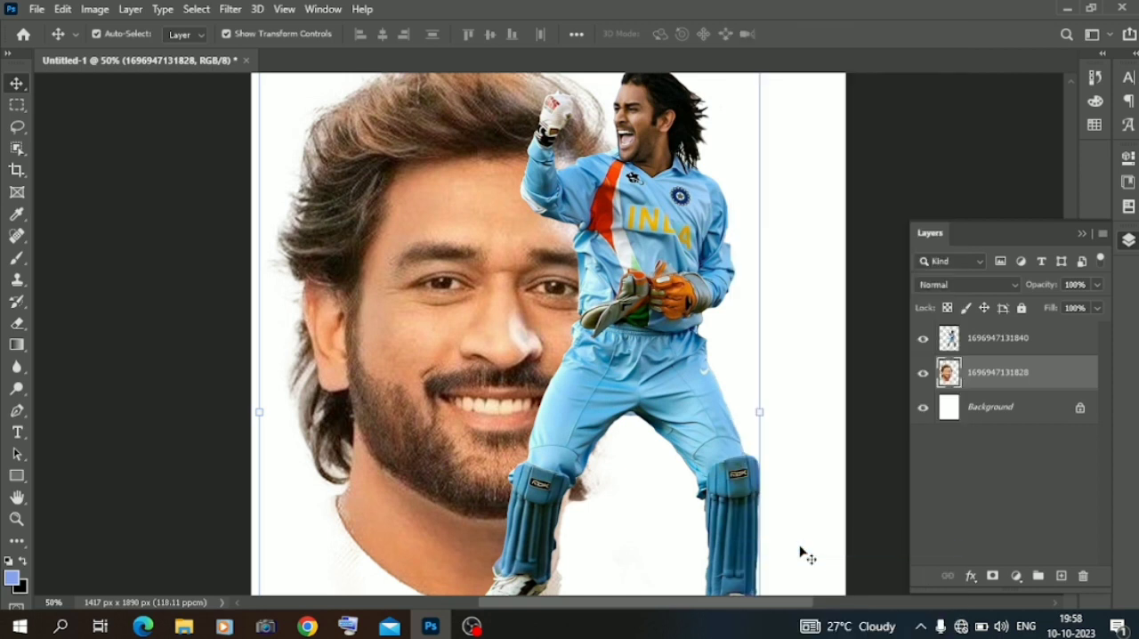
{"action": "right_click", "coordinate": [987, 380]}
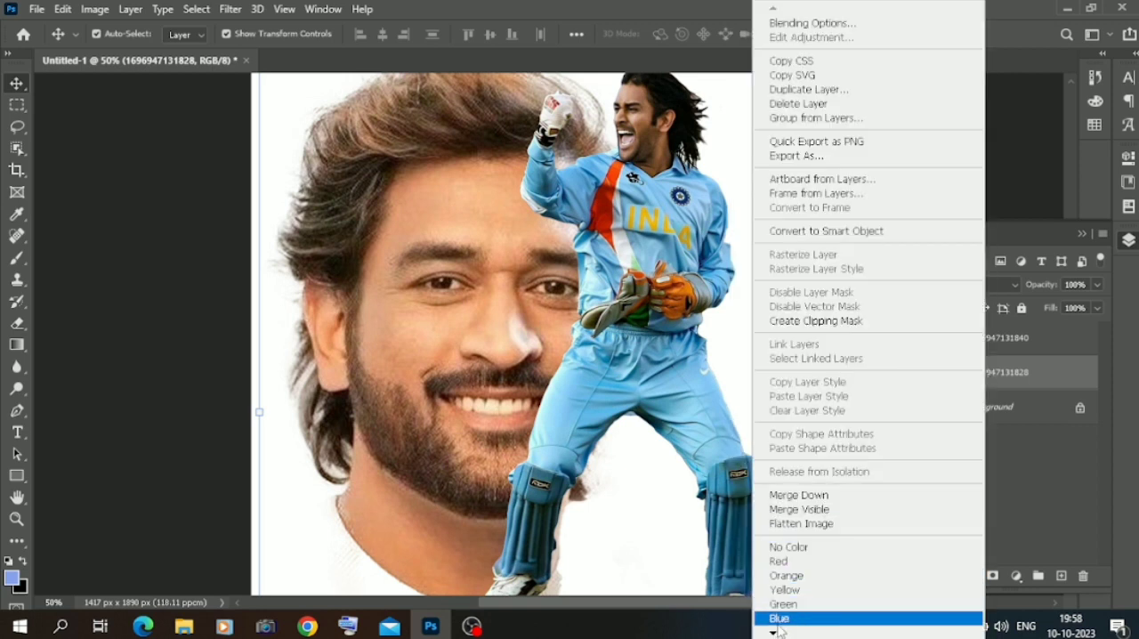
{"action": "mouse_move", "coordinate": [774, 634]}
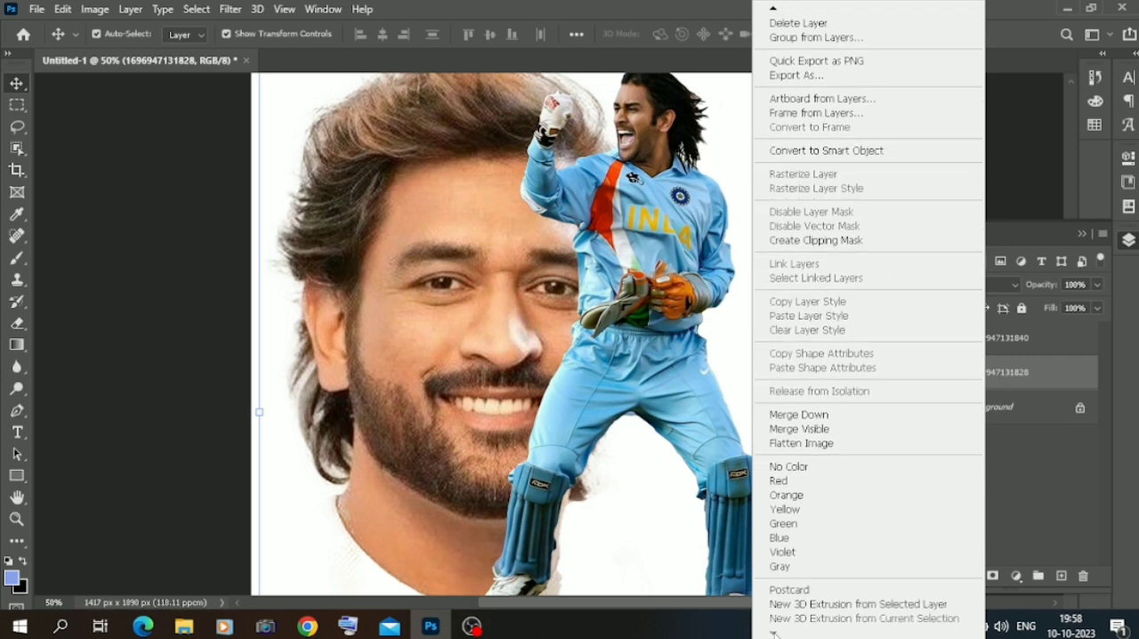
{"action": "left_click", "coordinate": [1091, 550]}
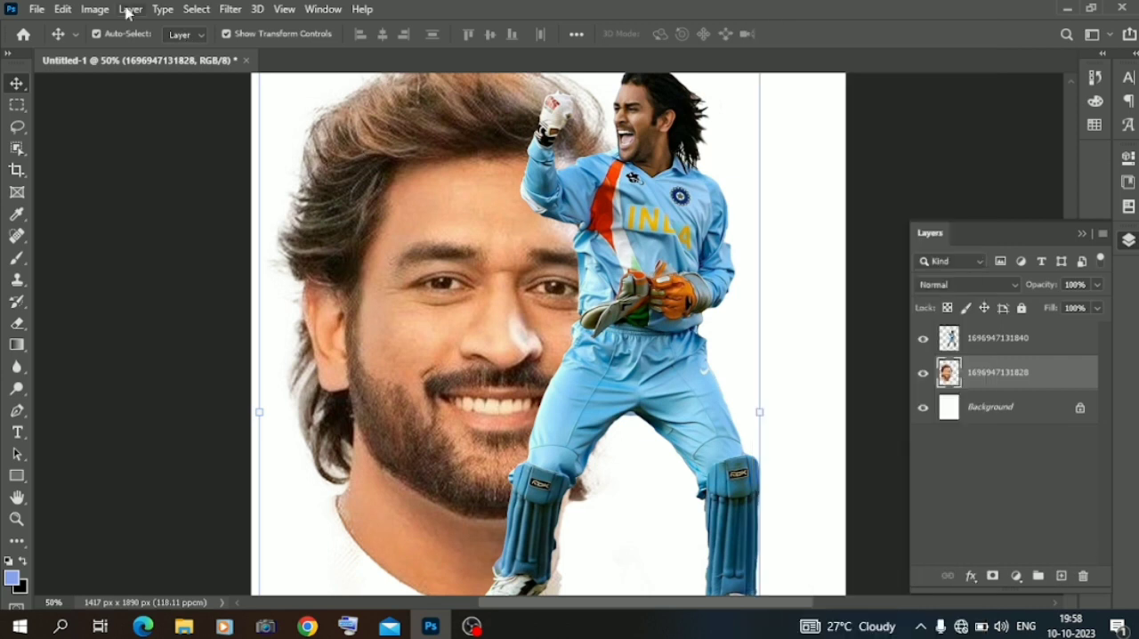
Apply a Black and White adjustment to the portrait layer with Reds 21, Greens -38, Cyans -49 and Blues -74.
{"action": "left_click", "coordinate": [95, 9]}
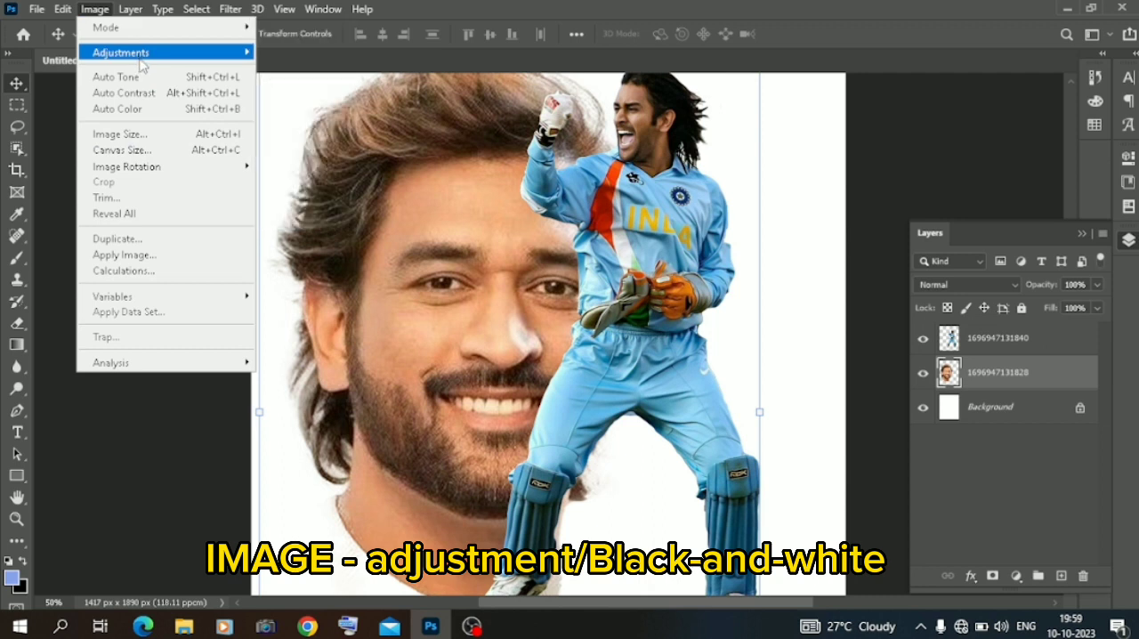
{"action": "mouse_move", "coordinate": [147, 53]}
{"action": "left_click", "coordinate": [302, 172]}
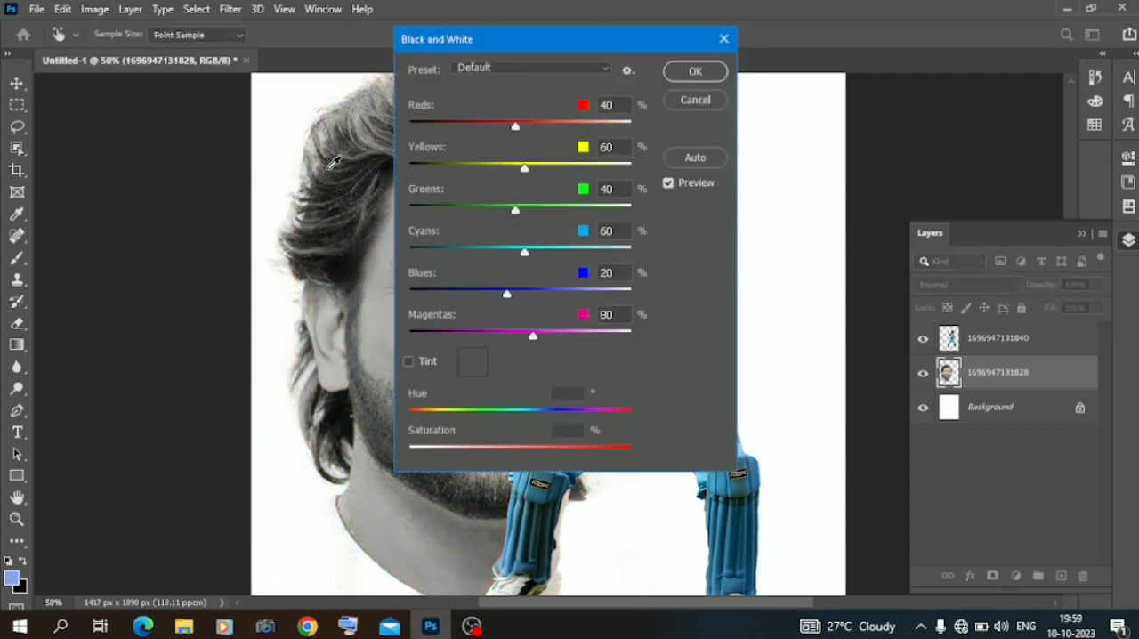
{"action": "left_click_drag", "start_coordinate": [494, 40], "coordinate": [714, 81]}
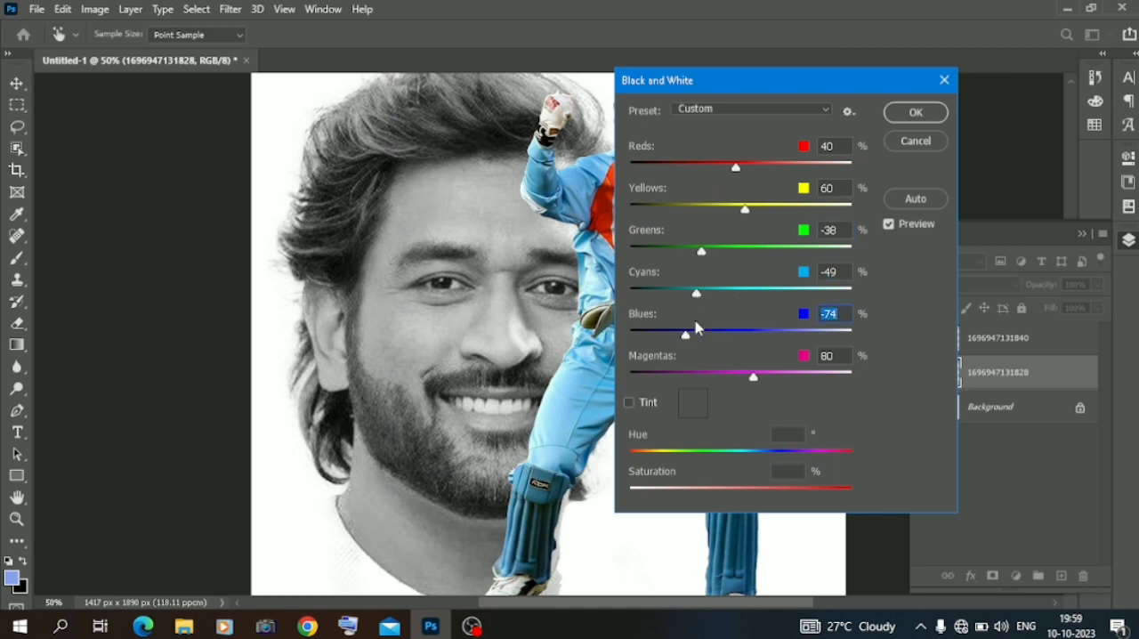
{"action": "left_click", "coordinate": [765, 172]}
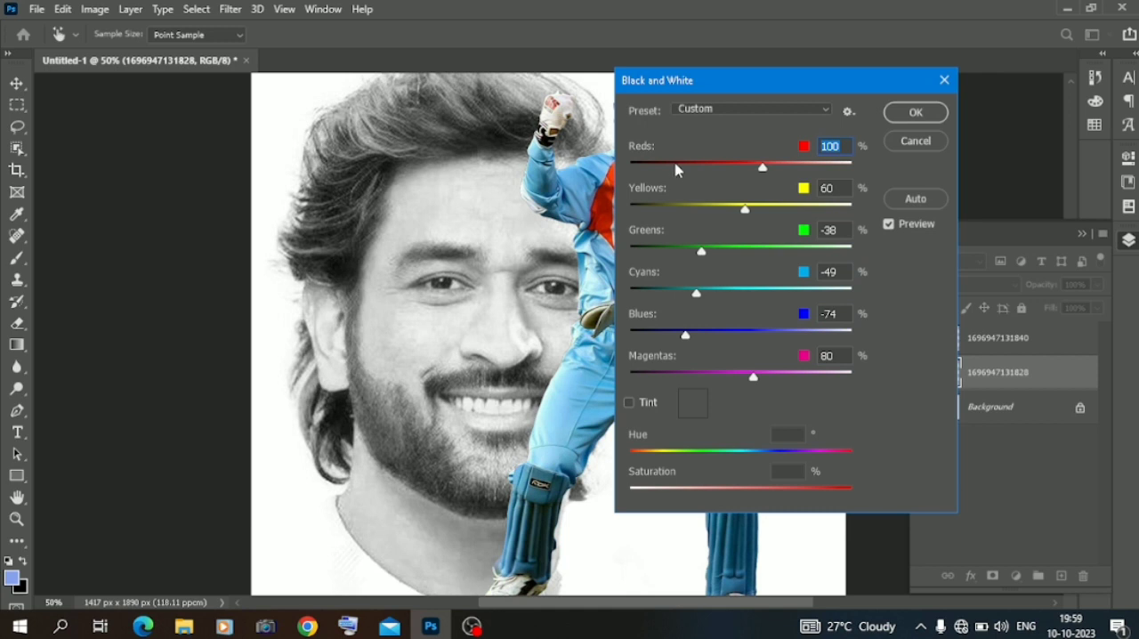
{"action": "left_click", "coordinate": [674, 163]}
{"action": "left_click", "coordinate": [711, 166]}
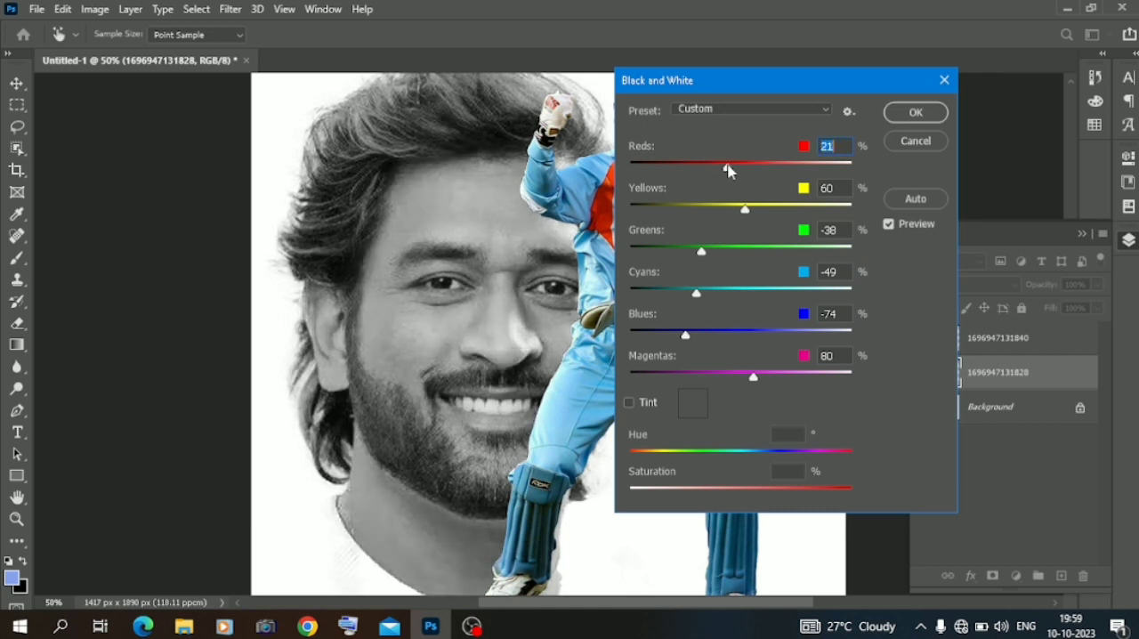
{"action": "left_click", "coordinate": [910, 115]}
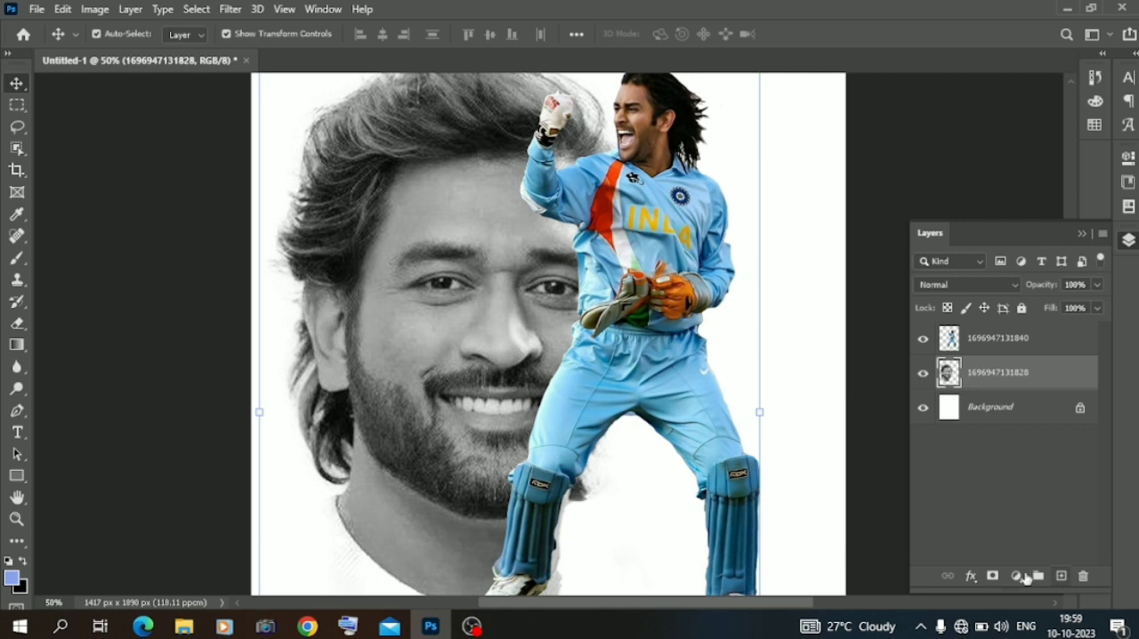
Add a Solid Color fill layer above the portrait in 5fa8dd, sampled from the jersey, and set its blend mode to Color Dodge.
{"action": "left_click", "coordinate": [1016, 577]}
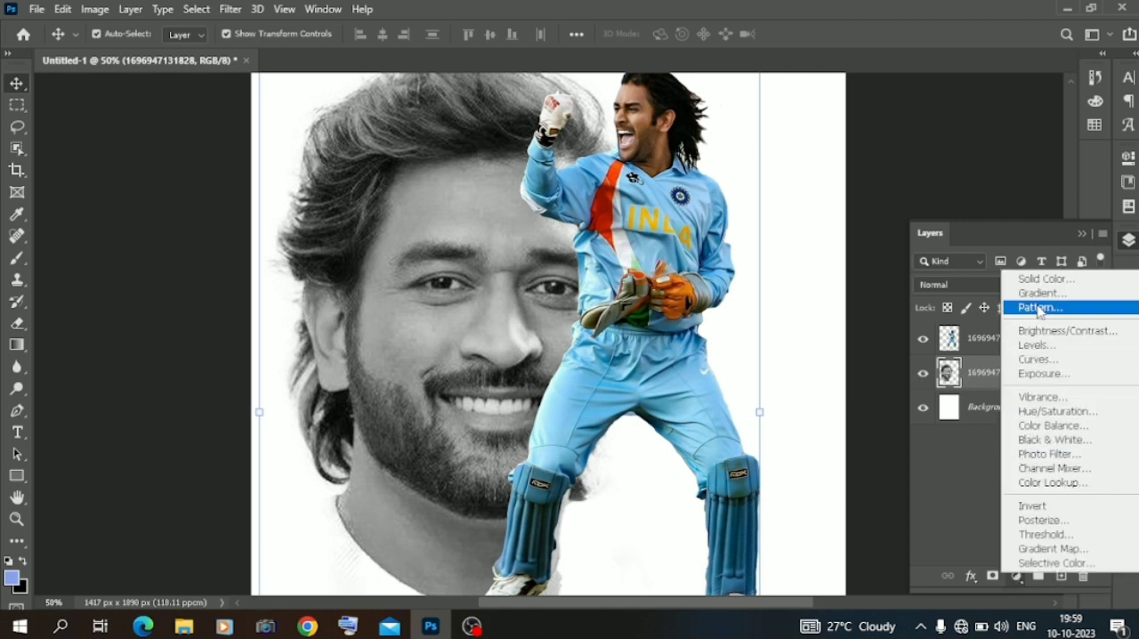
{"action": "left_click", "coordinate": [1039, 281]}
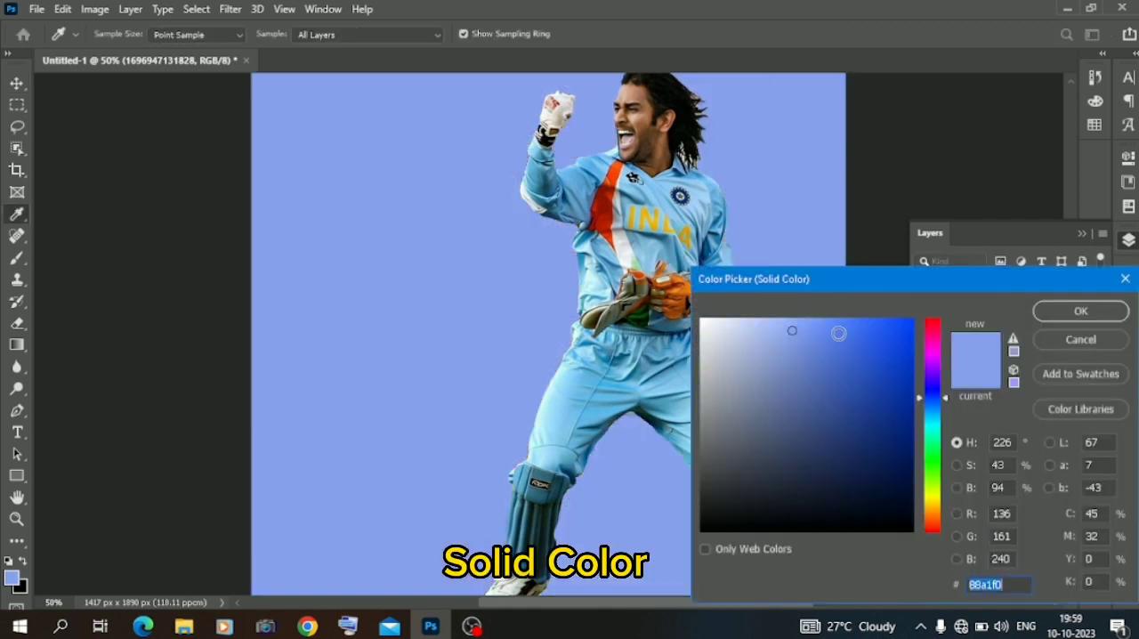
{"action": "left_click", "coordinate": [580, 173]}
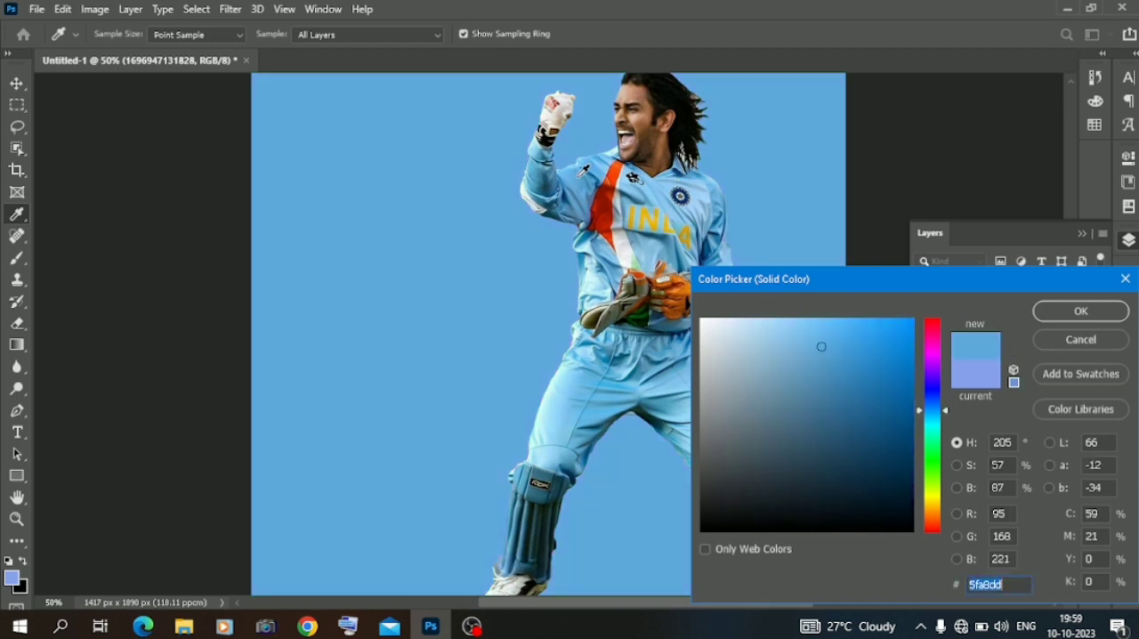
{"action": "left_click", "coordinate": [1079, 312]}
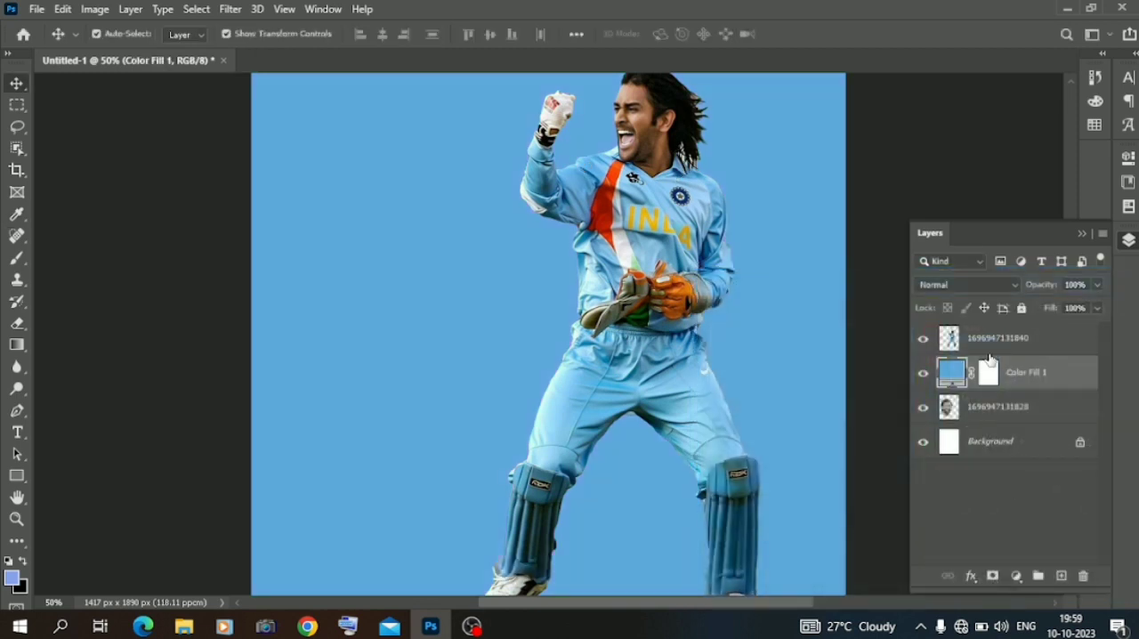
{"action": "left_click", "coordinate": [975, 285]}
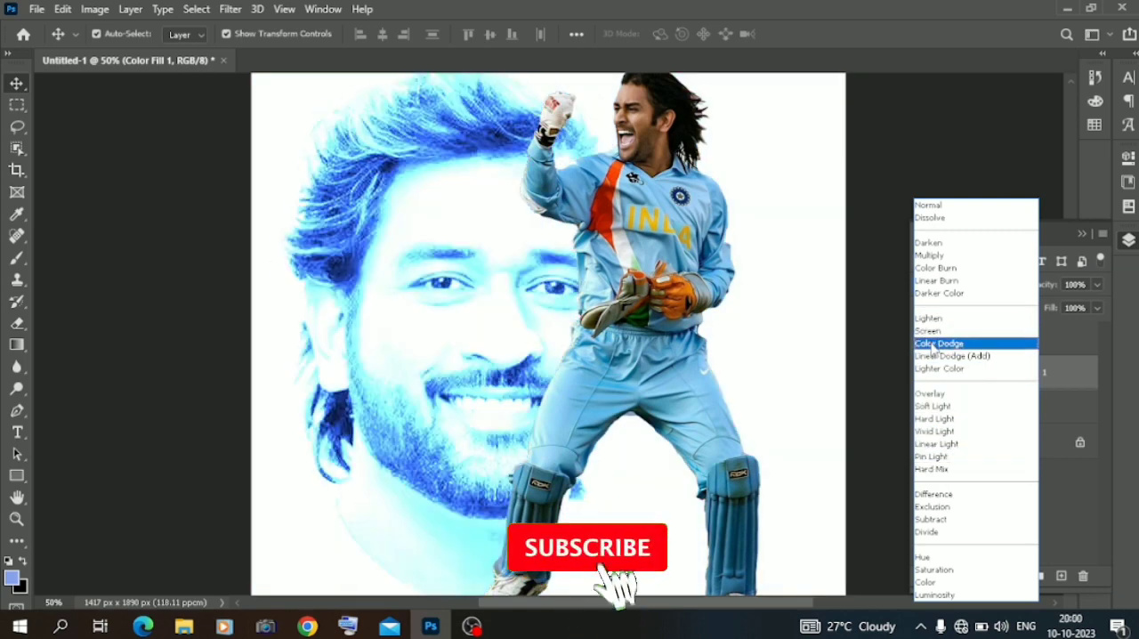
{"action": "left_click", "coordinate": [934, 344]}
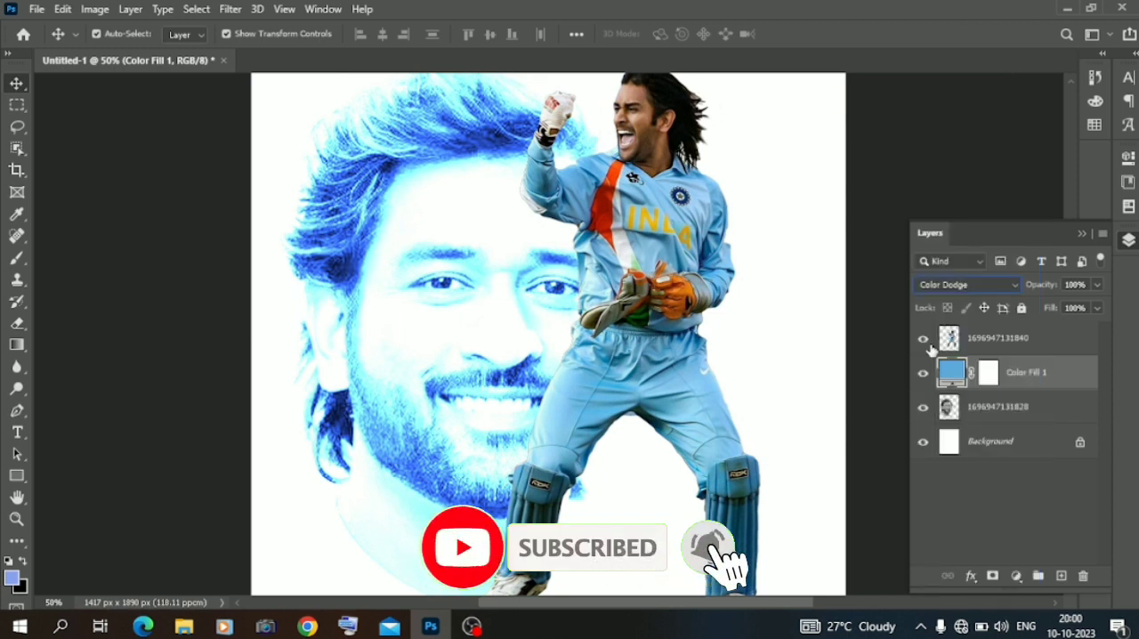
Invert the layer mask of the blue color fill so the mask is black.
{"action": "left_click", "coordinate": [995, 578]}
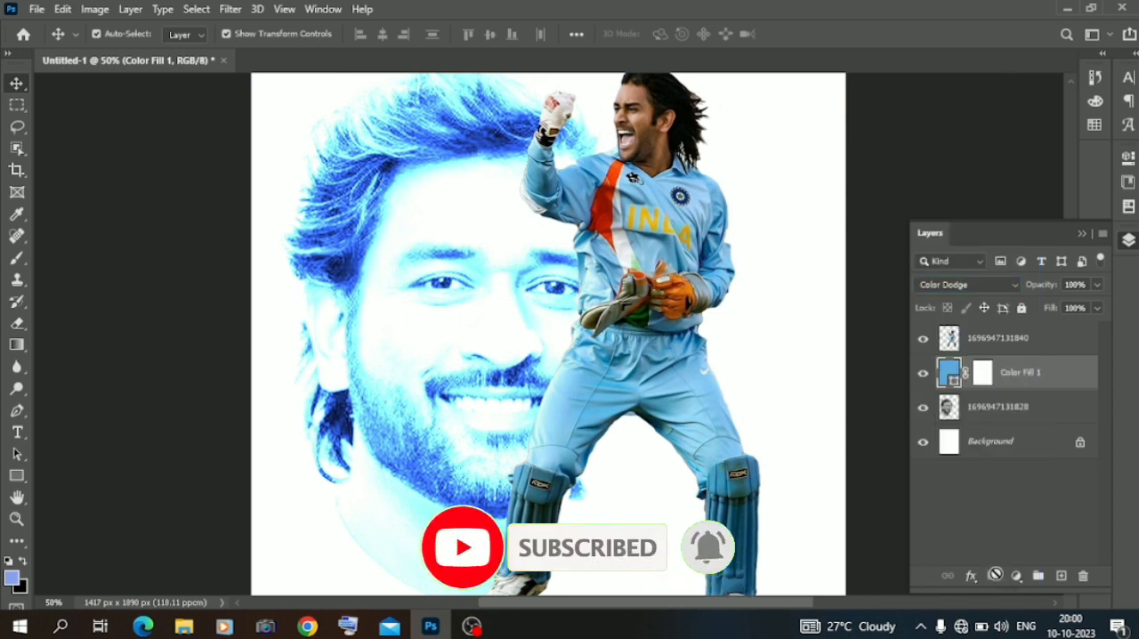
{"action": "left_click", "coordinate": [983, 372]}
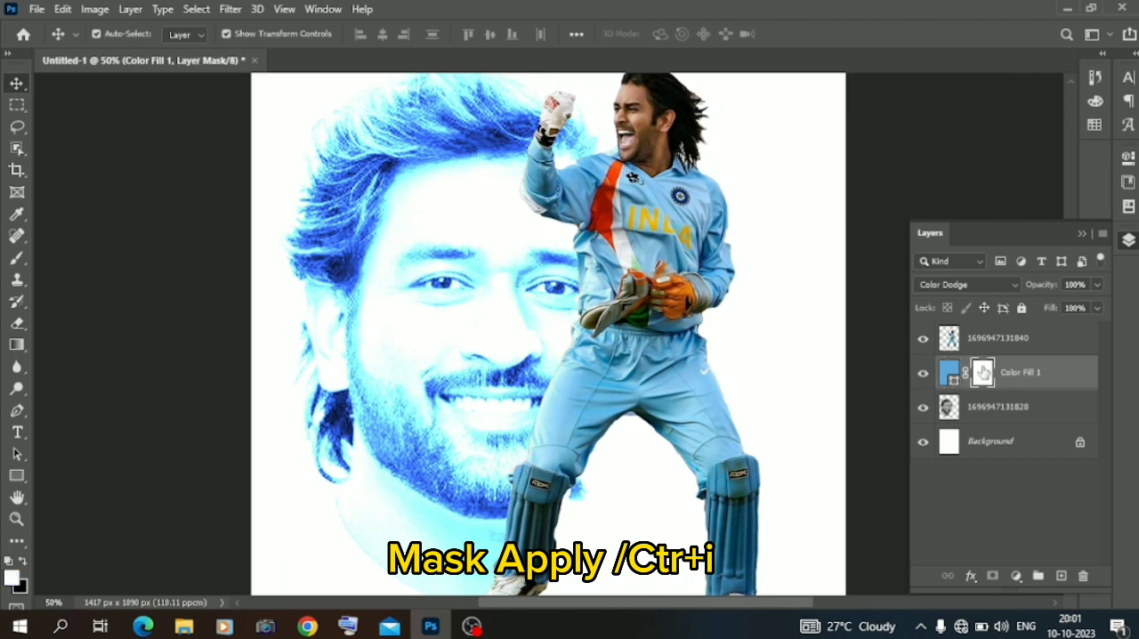
{"action": "key", "text": "ctrl+i"}
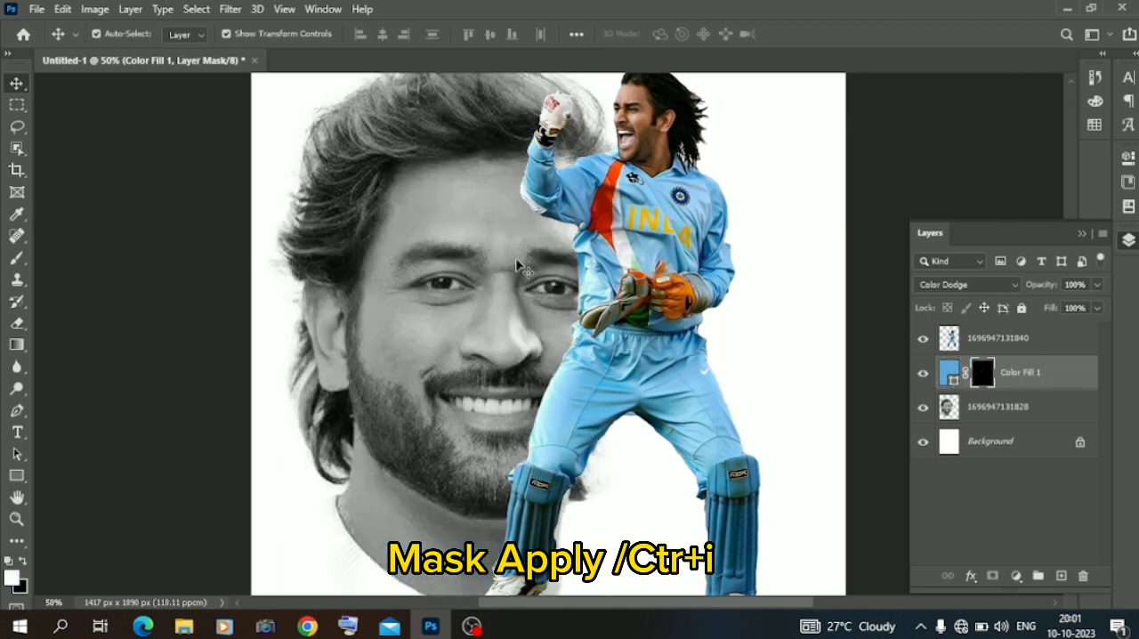
Set up a Soft Round brush with a 40 px size and 0% hardness for painting on the fill layer's mask.
{"action": "left_click", "coordinate": [16, 257]}
{"action": "right_click", "coordinate": [366, 263]}
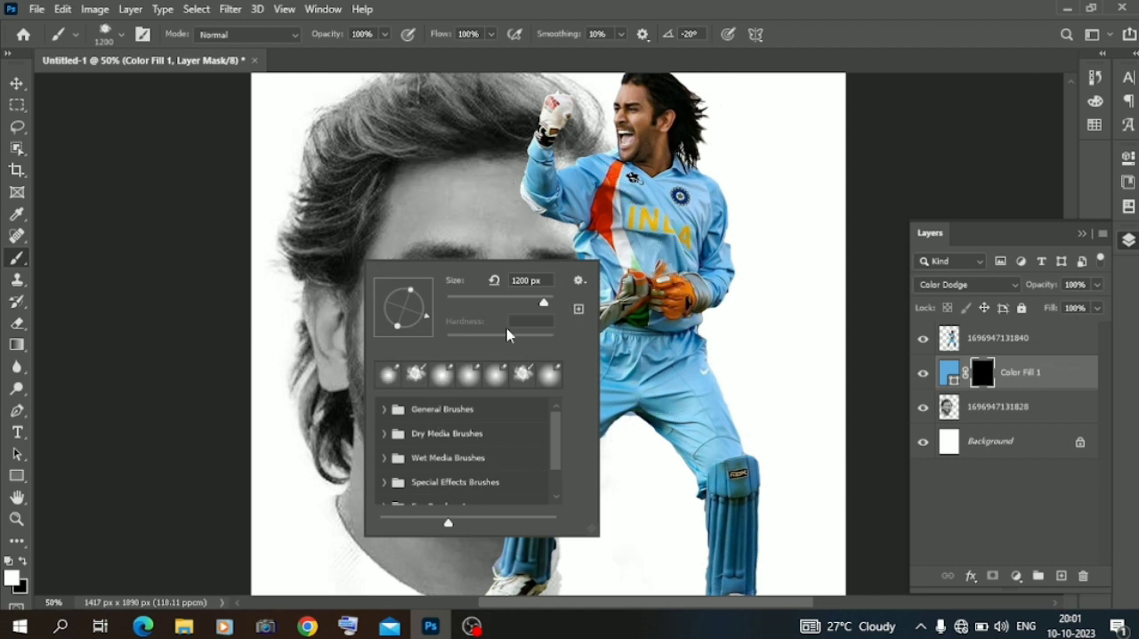
{"action": "key", "text": "e"}
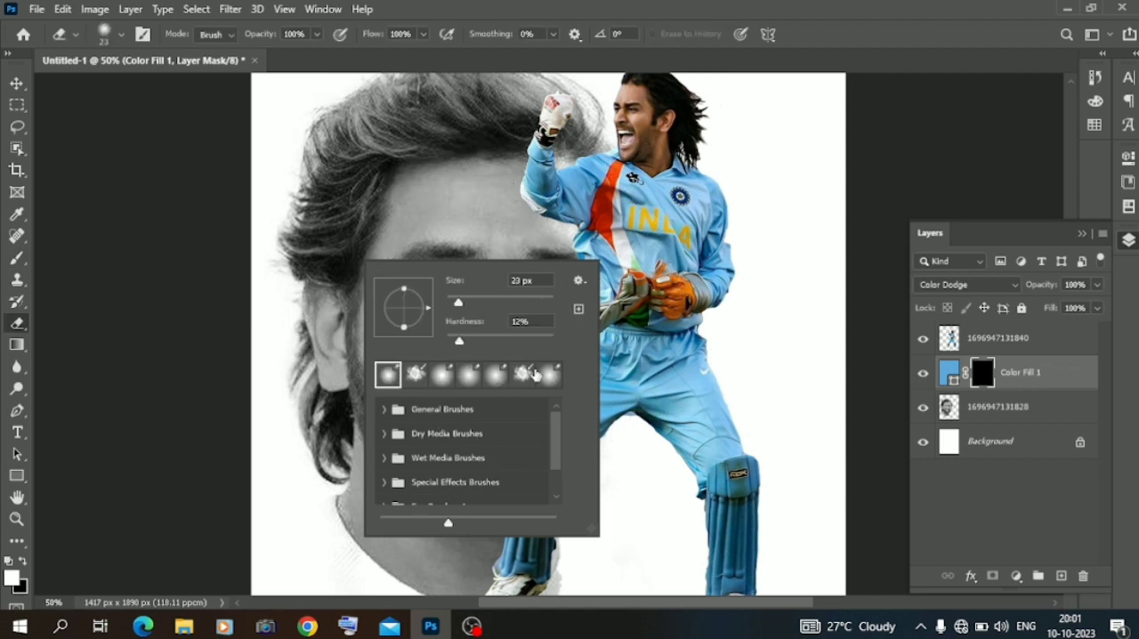
{"action": "key", "text": "b"}
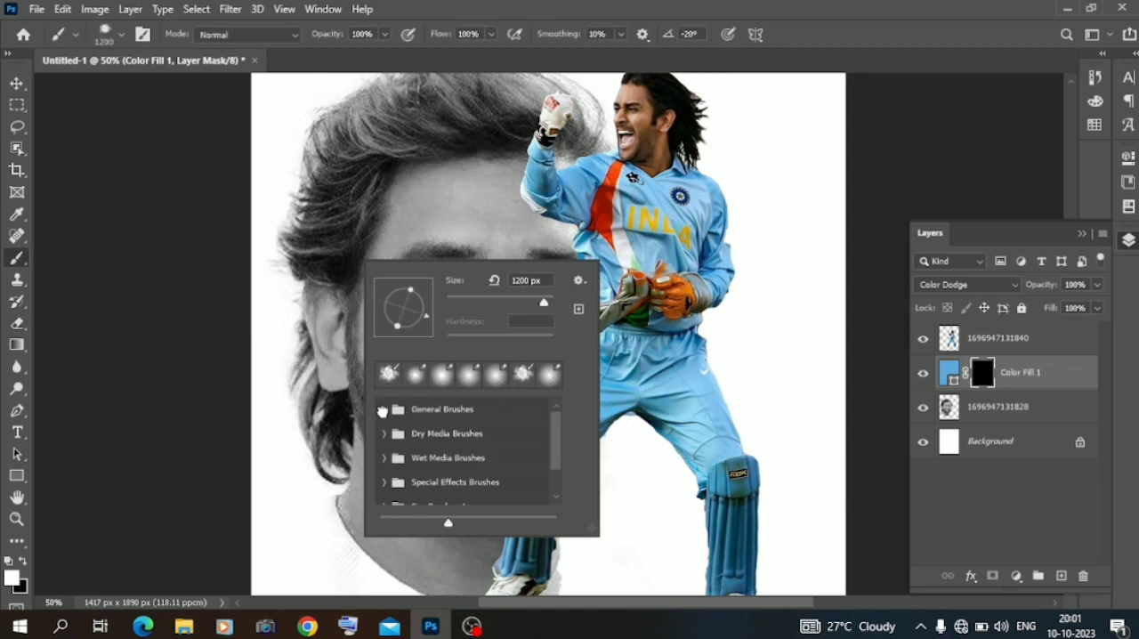
{"action": "left_click", "coordinate": [383, 410]}
{"action": "left_click", "coordinate": [422, 436]}
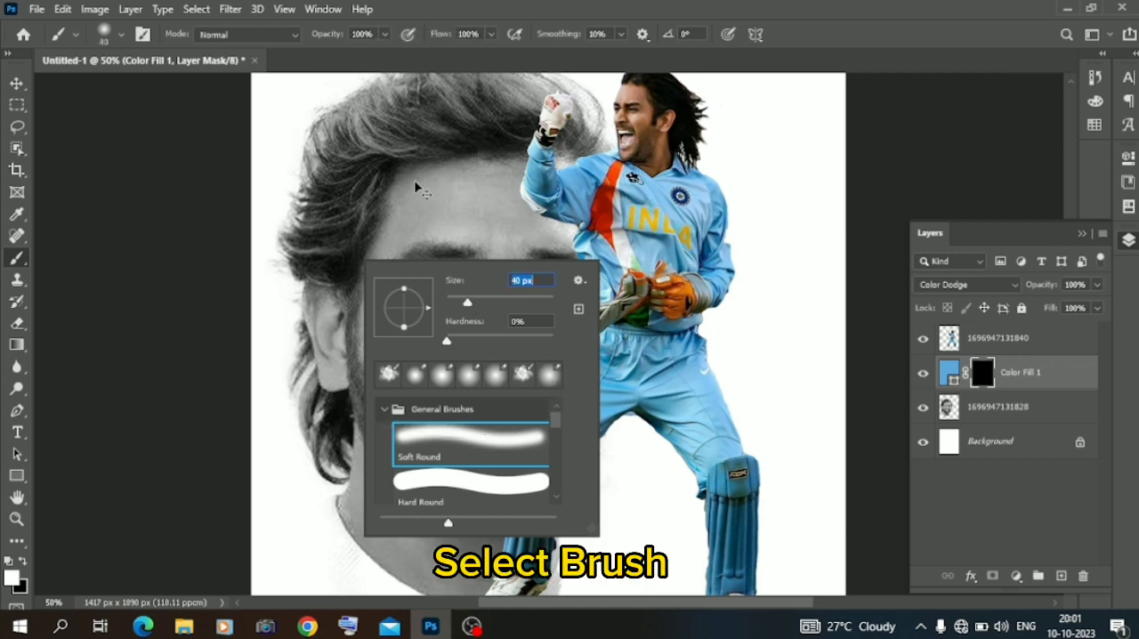
{"action": "key", "text": "Return"}
Paint white on the fill layer's mask over both irises of the portrait to tint the eyes blue.
{"action": "key", "text": "ctrl+plus"}
{"action": "key", "text": "ctrl+plus"}
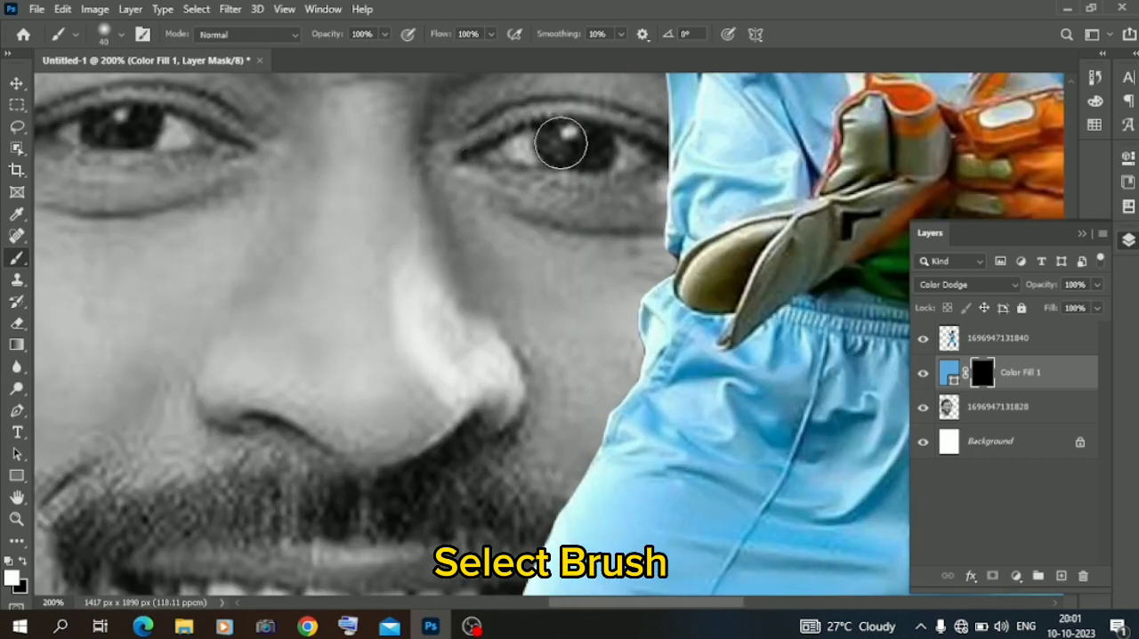
{"action": "mouse_move", "coordinate": [562, 138]}
{"action": "left_mouse_down"}
{"action": "mouse_move", "coordinate": [590, 145]}
{"action": "mouse_move", "coordinate": [579, 148]}
{"action": "left_mouse_up"}
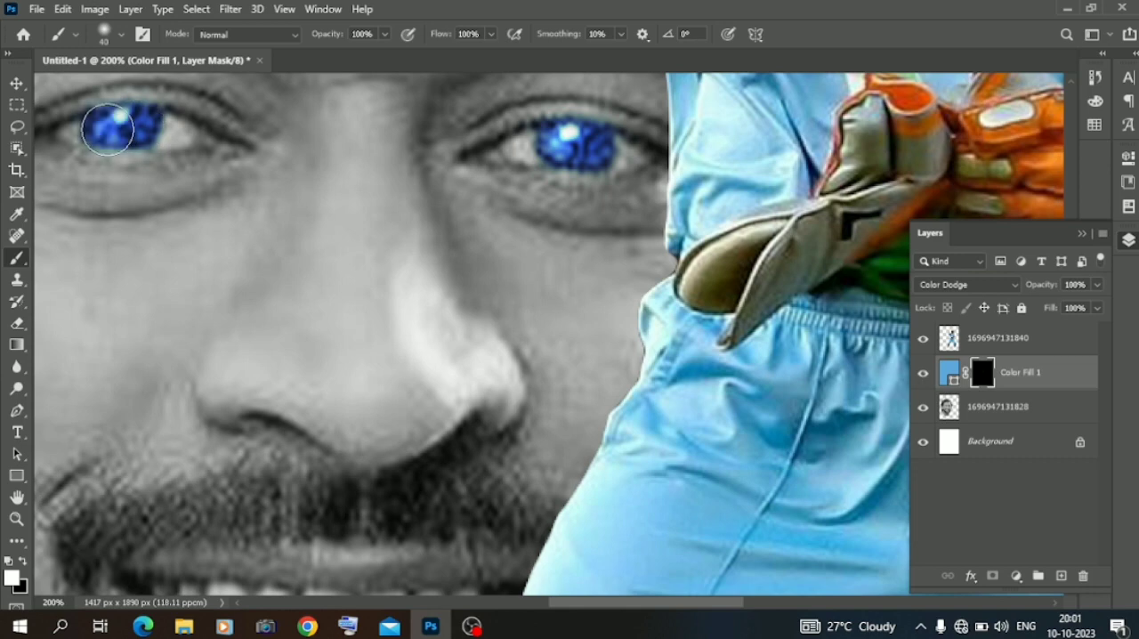
{"action": "key", "text": "ctrl+minus"}
{"action": "key", "text": "ctrl+minus"}
{"action": "key", "text": "ctrl+minus"}
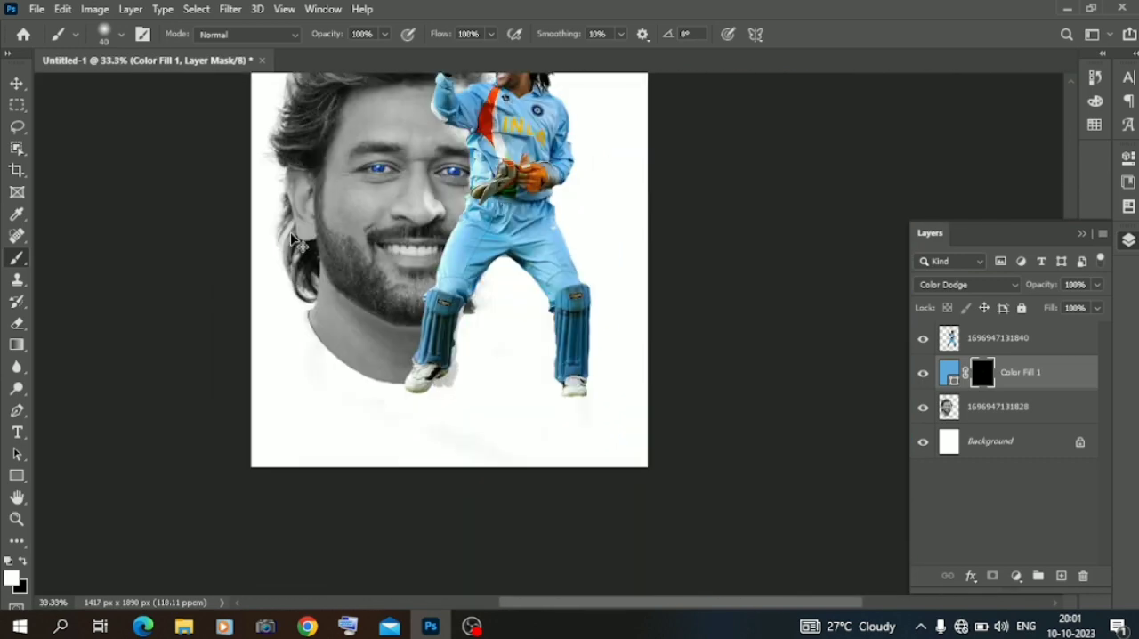
{"action": "left_click_drag", "start_coordinate": [1101, 290], "coordinate": [1060, 318]}
{"action": "left_click", "coordinate": [17, 83]}
{"action": "left_click", "coordinate": [148, 268]}
{"action": "key", "text": "ctrl+minus"}
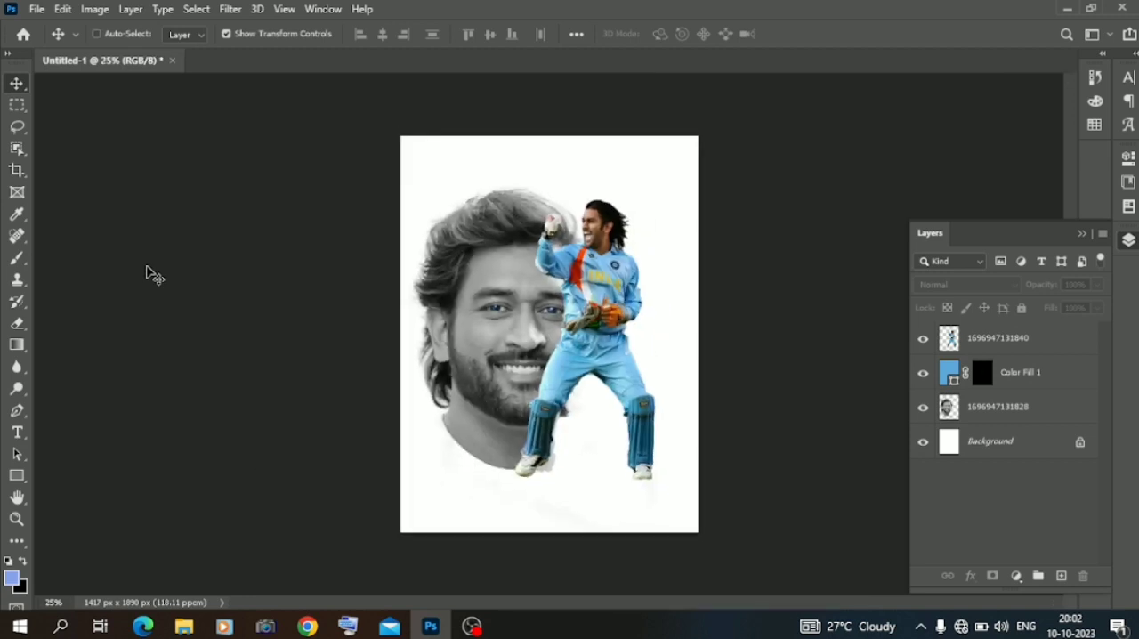
{"action": "key", "text": "ctrl+plus"}
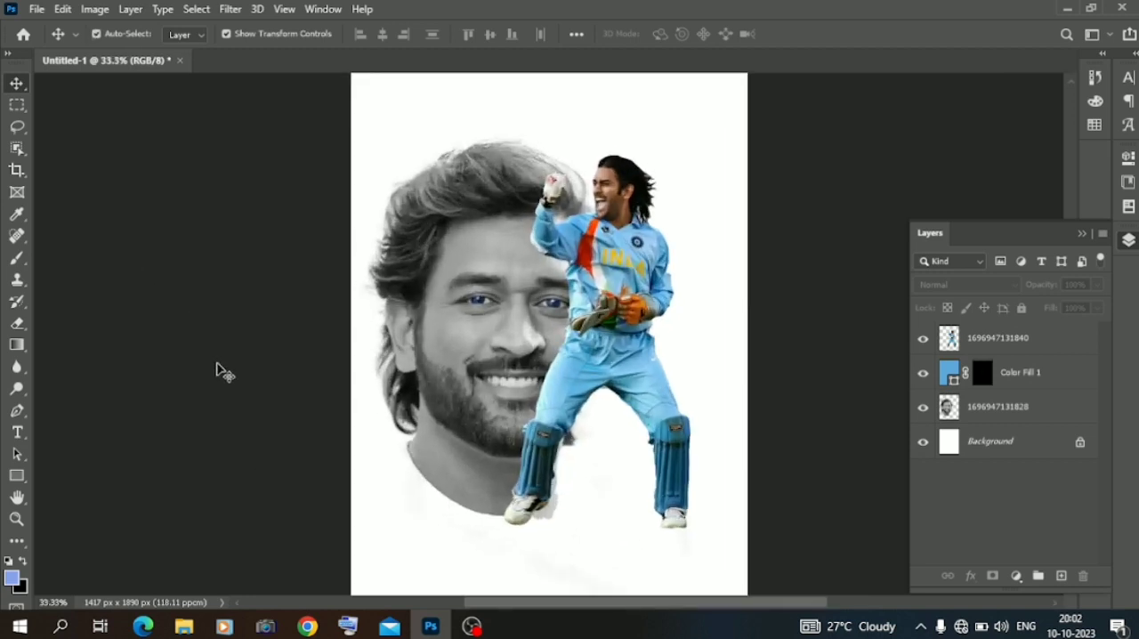
Erase the stray gray remnants beside the cricketer's legs on the portrait layer with a 291 px eraser at 50% hardness.
{"action": "left_click", "coordinate": [501, 426]}
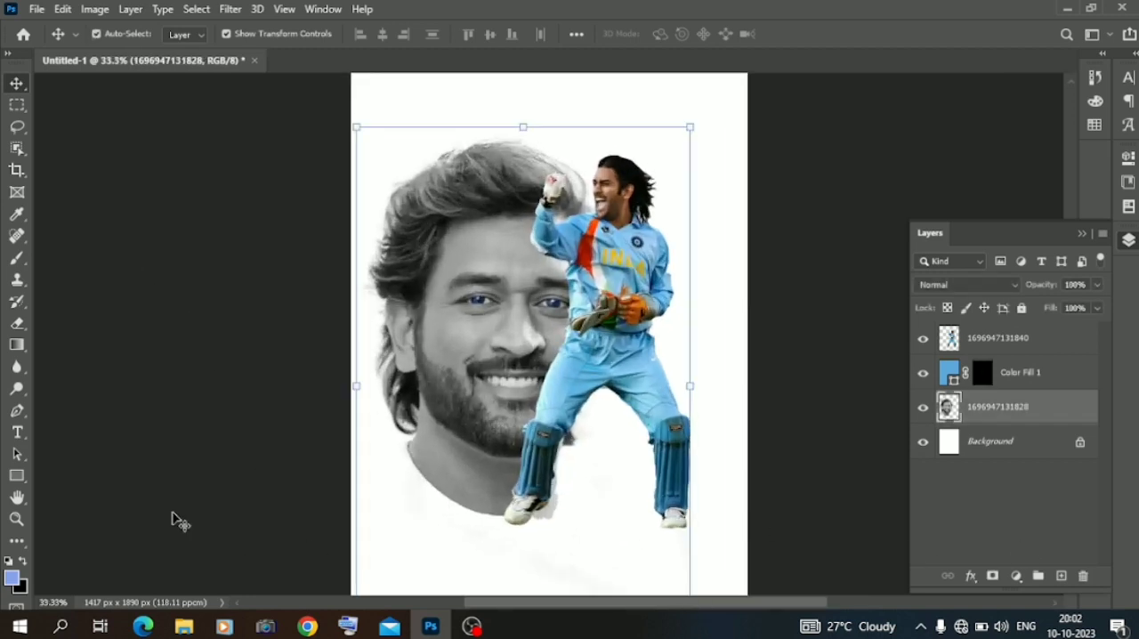
{"action": "left_click", "coordinate": [17, 323]}
{"action": "right_click", "coordinate": [565, 508]}
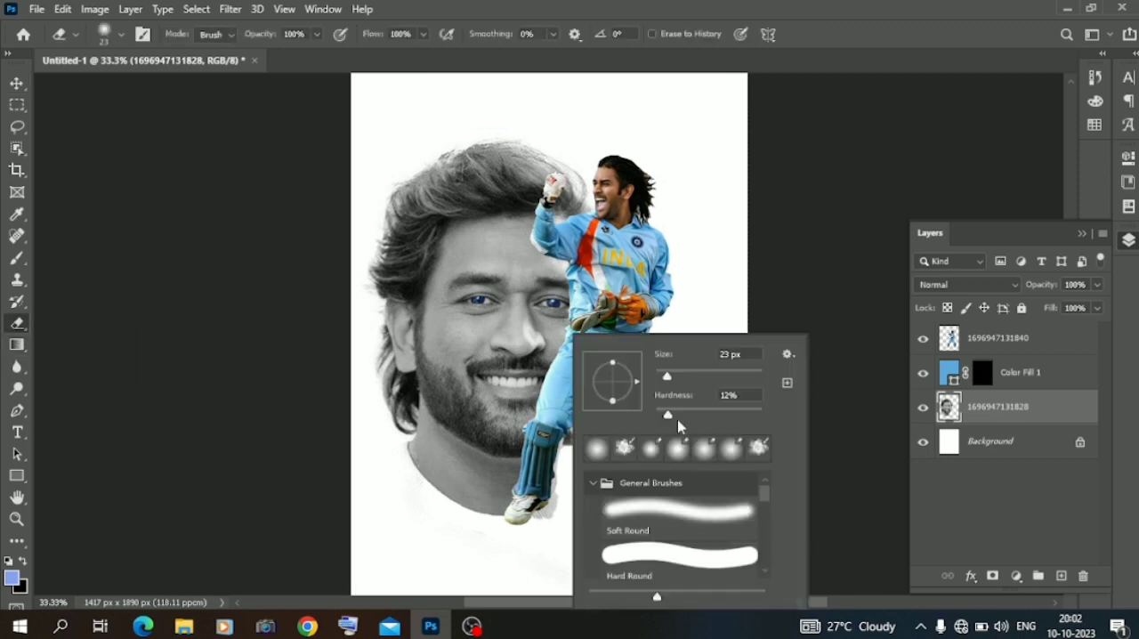
{"action": "left_click", "coordinate": [712, 372]}
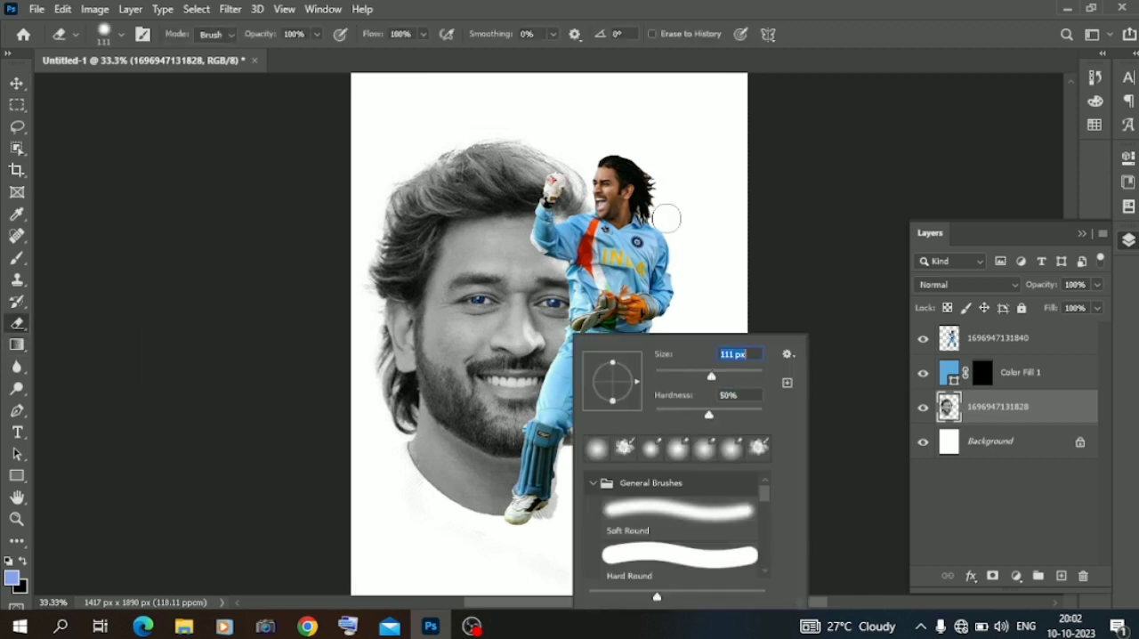
{"action": "left_click", "coordinate": [740, 374]}
{"action": "left_click", "coordinate": [638, 240]}
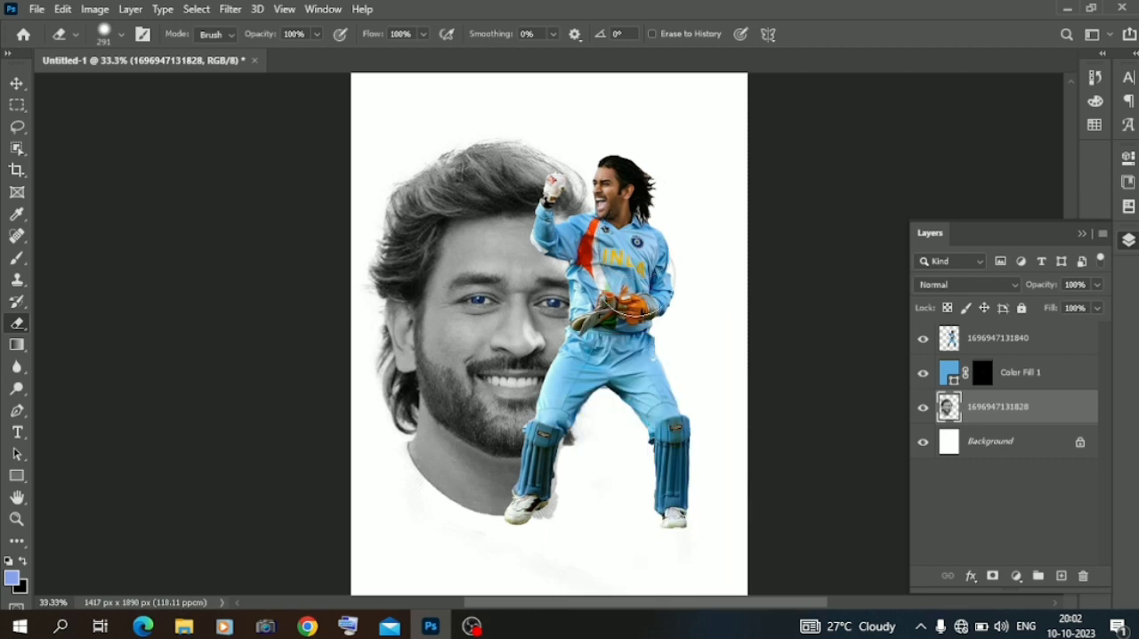
{"action": "mouse_move", "coordinate": [632, 352]}
{"action": "left_mouse_down"}
{"action": "mouse_move", "coordinate": [601, 384]}
{"action": "mouse_move", "coordinate": [591, 491]}
{"action": "mouse_move", "coordinate": [564, 532]}
{"action": "left_mouse_up"}
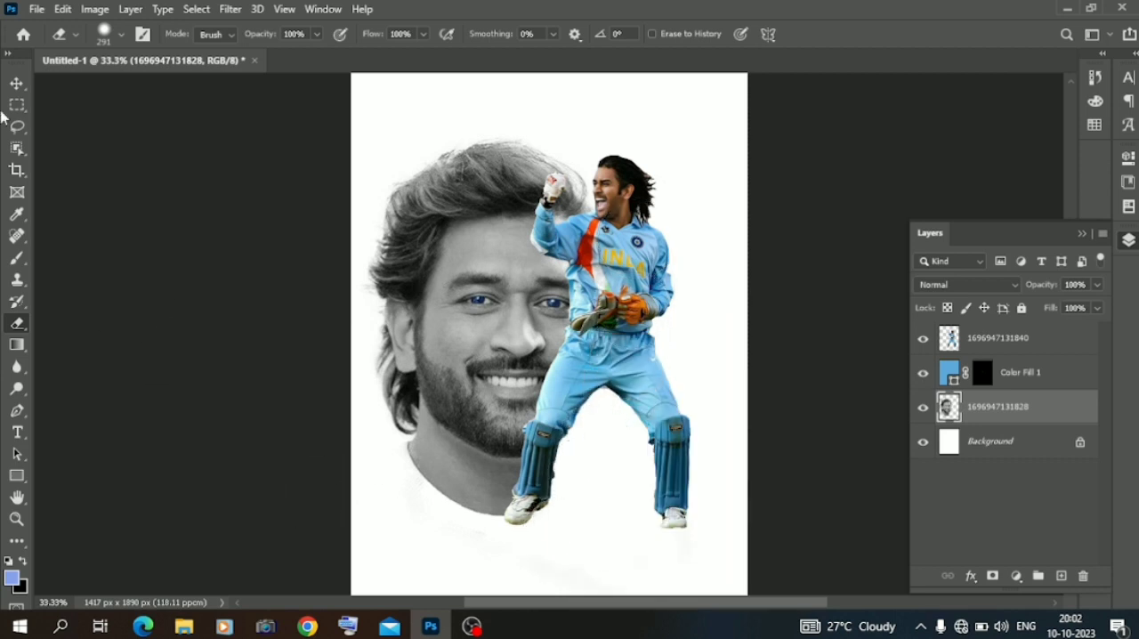
Create a new empty layer and place it directly beneath the cricketer layer.
{"action": "left_click", "coordinate": [16, 81]}
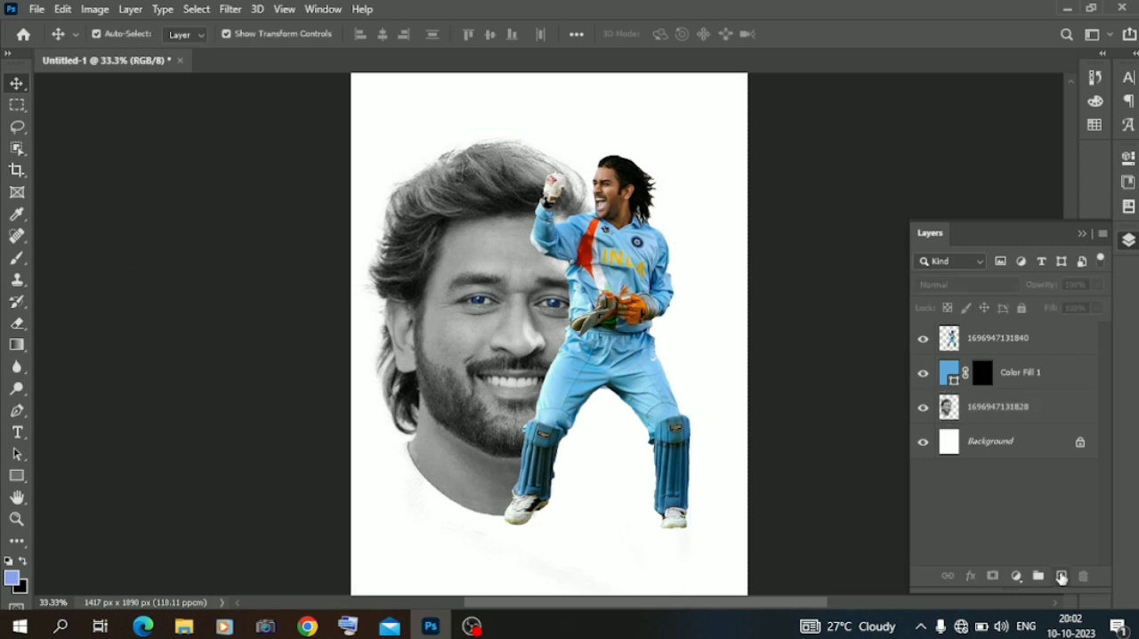
{"action": "left_click", "coordinate": [1061, 576]}
{"action": "left_click_drag", "start_coordinate": [1020, 353], "coordinate": [1008, 383]}
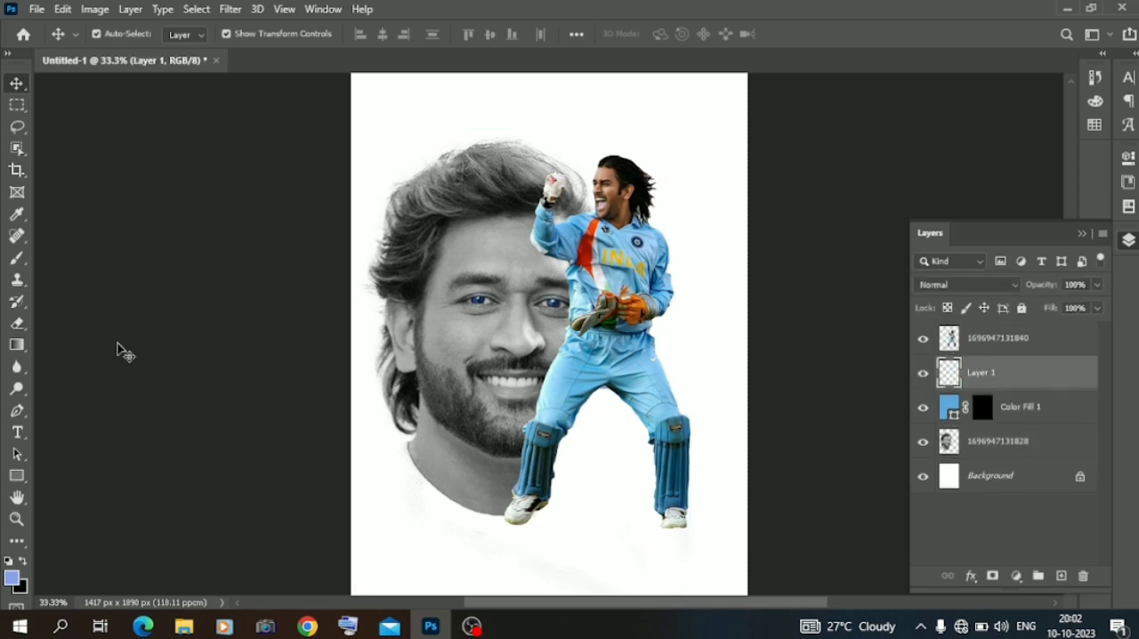
Paint a black shadow dab under each of the cricketer's shoes with a 180 px Soft Round brush at 0% hardness.
{"action": "left_click", "coordinate": [17, 258]}
{"action": "right_click", "coordinate": [565, 574]}
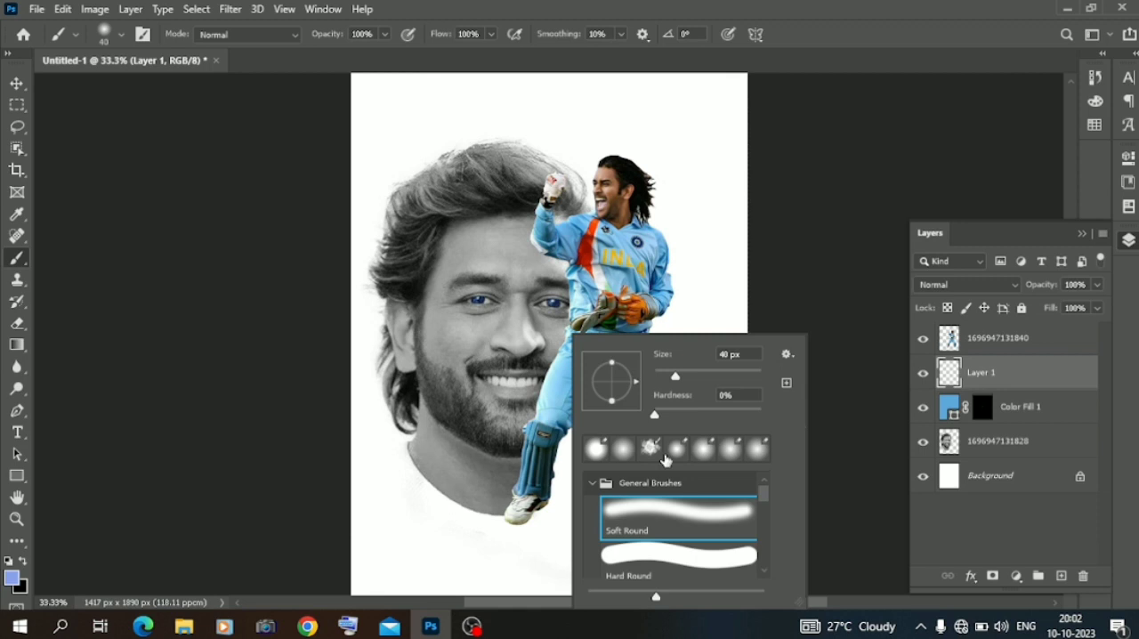
{"action": "left_click", "coordinate": [709, 377]}
{"action": "left_click", "coordinate": [730, 377]}
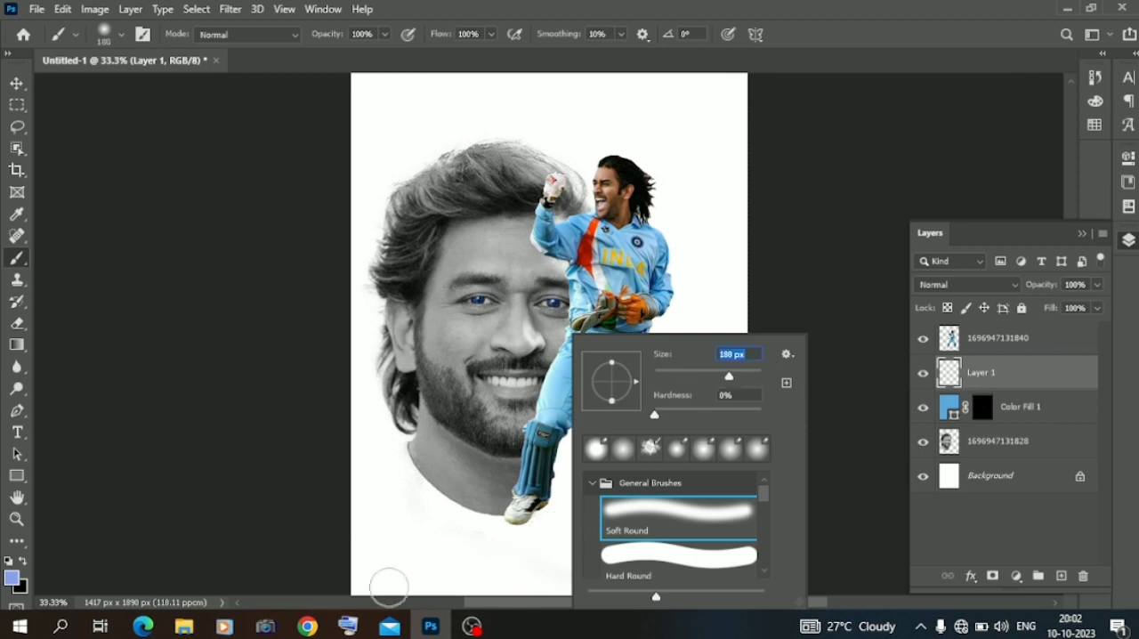
{"action": "left_click", "coordinate": [24, 561]}
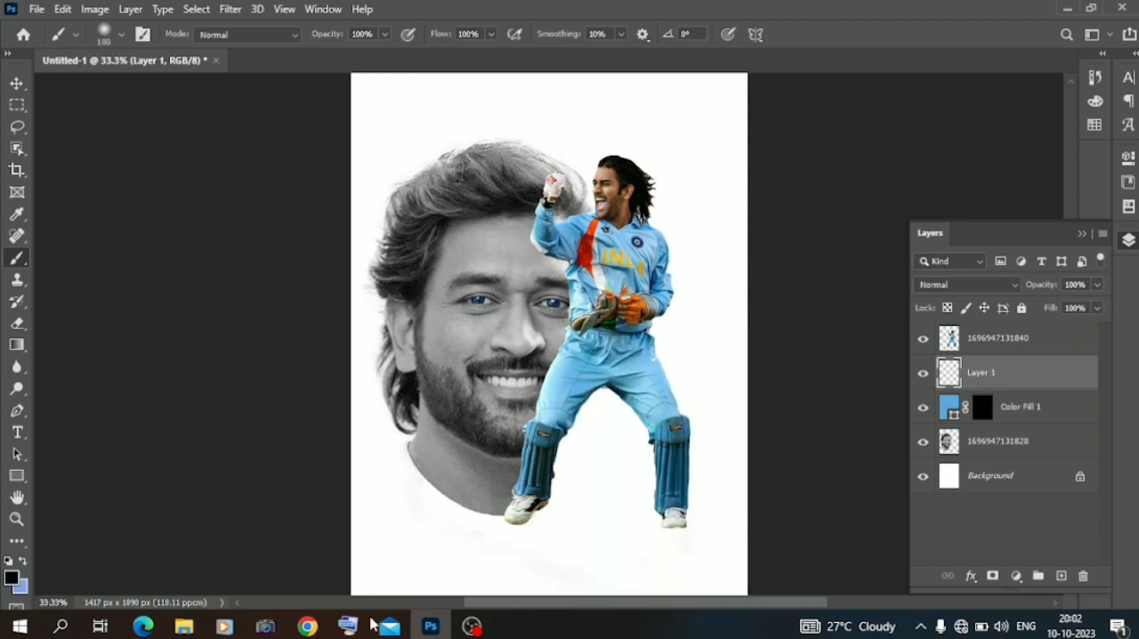
{"action": "left_click", "coordinate": [534, 533]}
{"action": "left_click", "coordinate": [668, 537]}
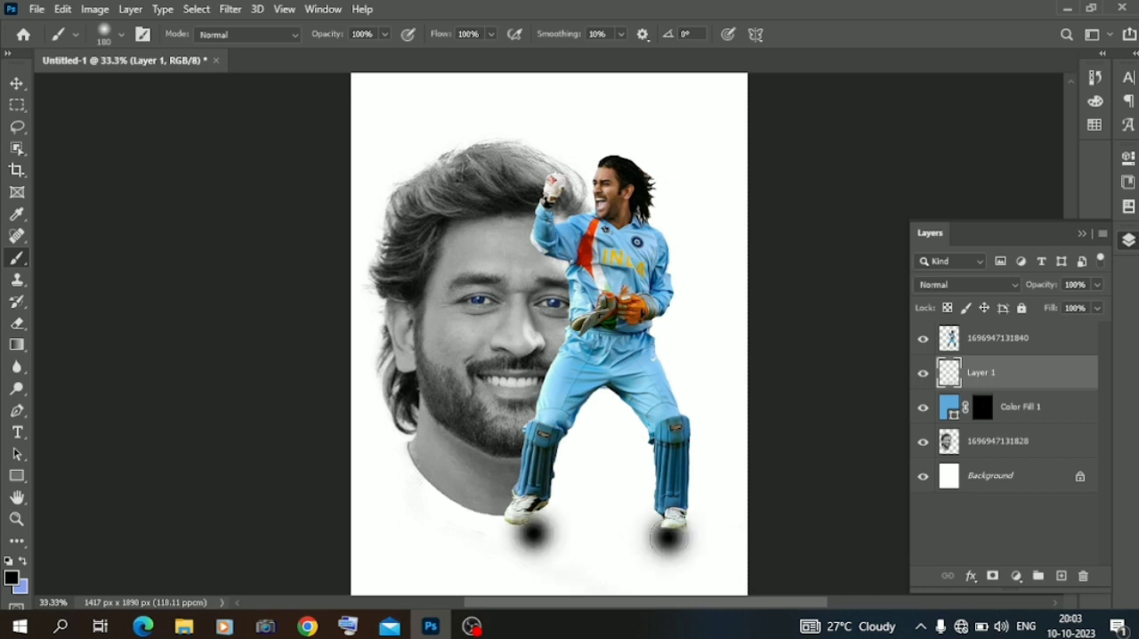
Transform the shadow layer to about 120% width and 45% height, slightly skewed, and place it directly under the cricketer's shoes.
{"action": "left_click", "coordinate": [17, 82]}
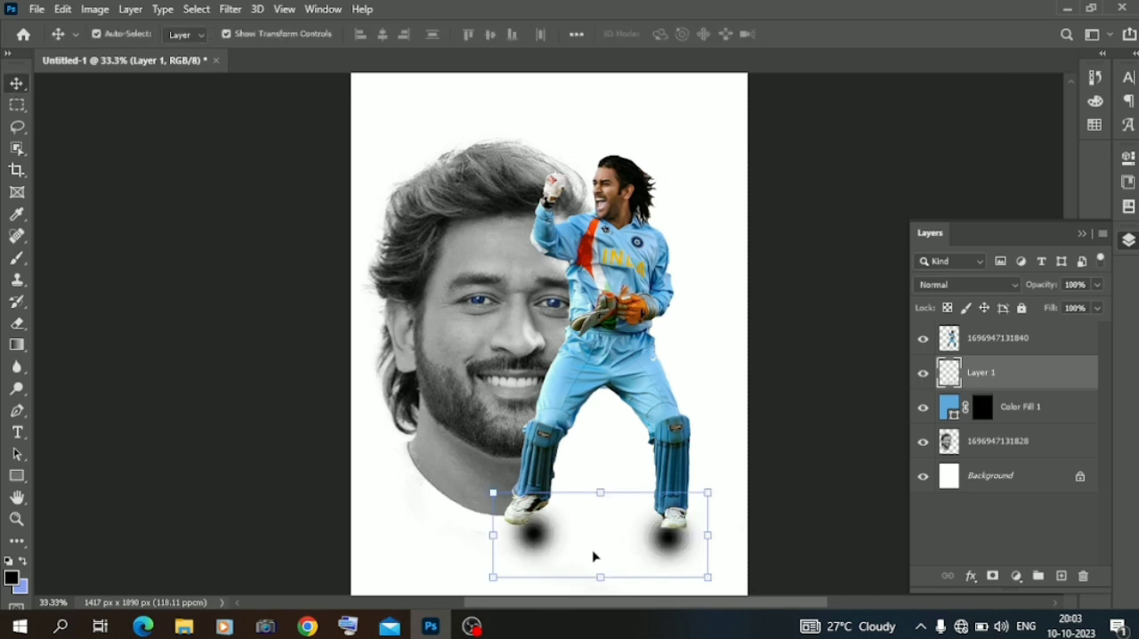
{"action": "mouse_move", "coordinate": [601, 576]}
{"action": "left_mouse_down"}
{"action": "mouse_move", "coordinate": [598, 543]}
{"action": "mouse_move", "coordinate": [603, 598]}
{"action": "mouse_move", "coordinate": [616, 545]}
{"action": "mouse_move", "coordinate": [606, 528]}
{"action": "mouse_move", "coordinate": [605, 543]}
{"action": "left_mouse_up"}
{"action": "left_click_drag", "start_coordinate": [465, 533], "coordinate": [473, 529]}
{"action": "key", "text": "Left"}
{"action": "key", "text": "Left"}
{"action": "key", "text": "Left"}
{"action": "key", "text": "Left"}
{"action": "key", "text": "Left"}
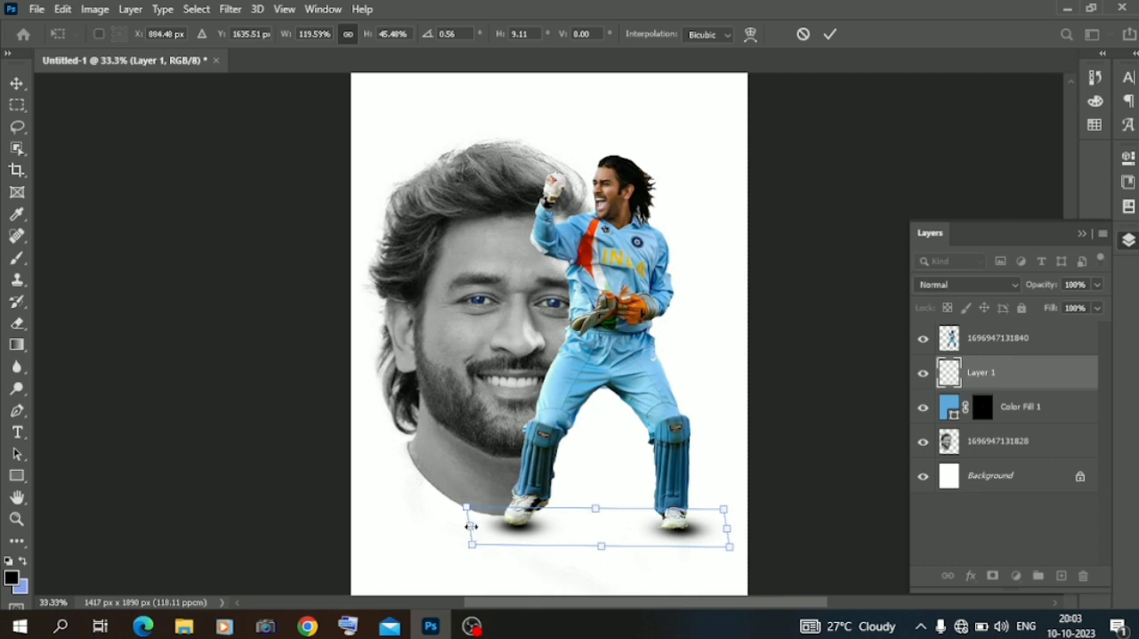
{"action": "key", "text": "Down"}
{"action": "key", "text": "Down"}
{"action": "key", "text": "Down"}
Reduce the shadow layer's opacity to 48%.
{"action": "left_click", "coordinate": [1098, 285]}
{"action": "left_click", "coordinate": [1046, 306]}
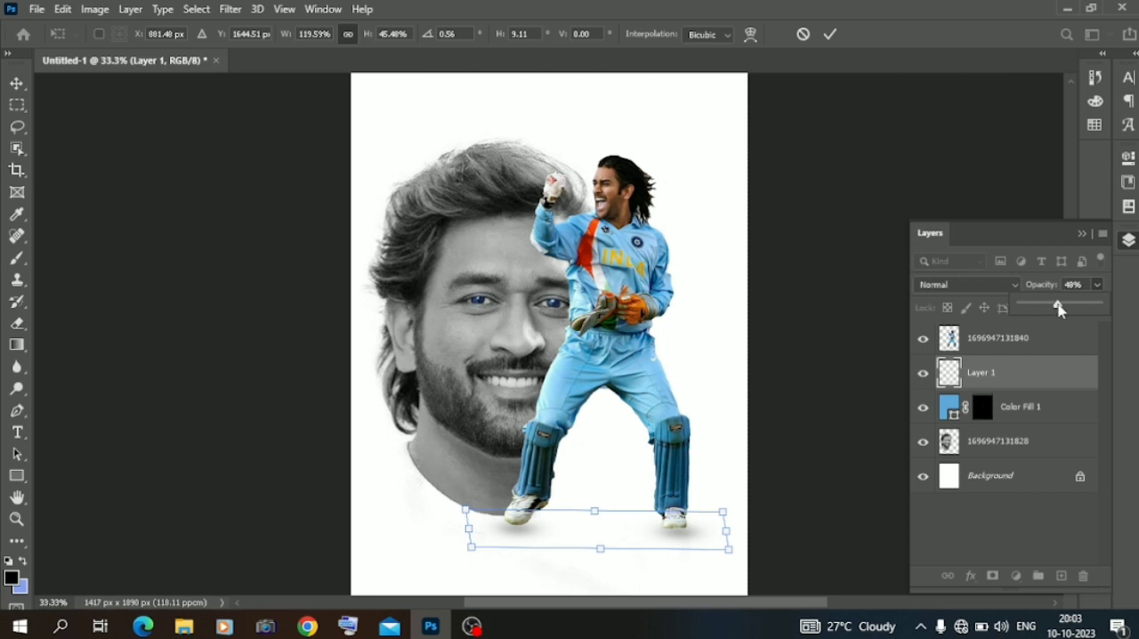
{"action": "left_click", "coordinate": [1065, 307]}
{"action": "left_click", "coordinate": [276, 330]}
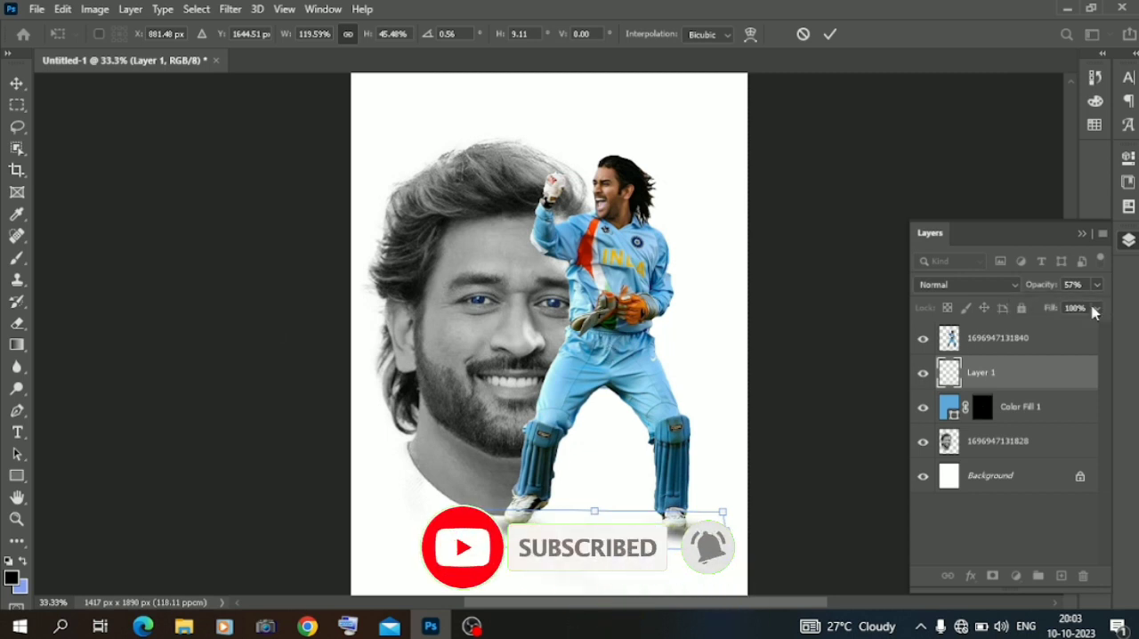
{"action": "left_click", "coordinate": [1096, 284]}
{"action": "left_click", "coordinate": [1050, 307]}
{"action": "left_click", "coordinate": [1059, 307]}
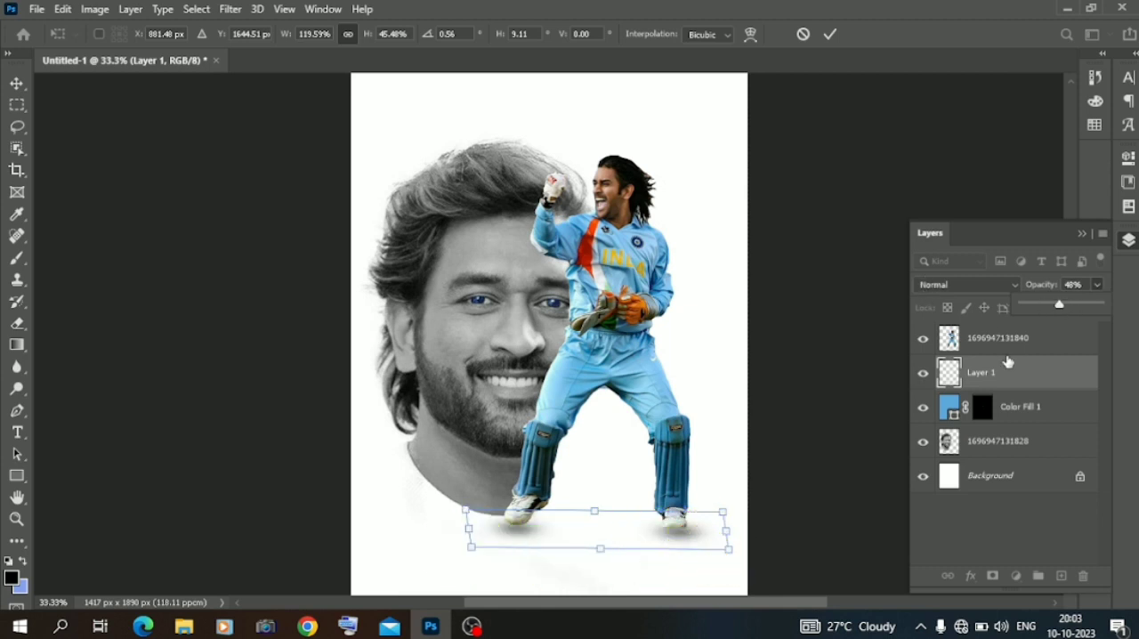
Commit the shadow transform, then duplicate the shadow layer and place the copy above the cricketer layer.
{"action": "left_click_drag", "start_coordinate": [1001, 373], "coordinate": [1061, 576]}
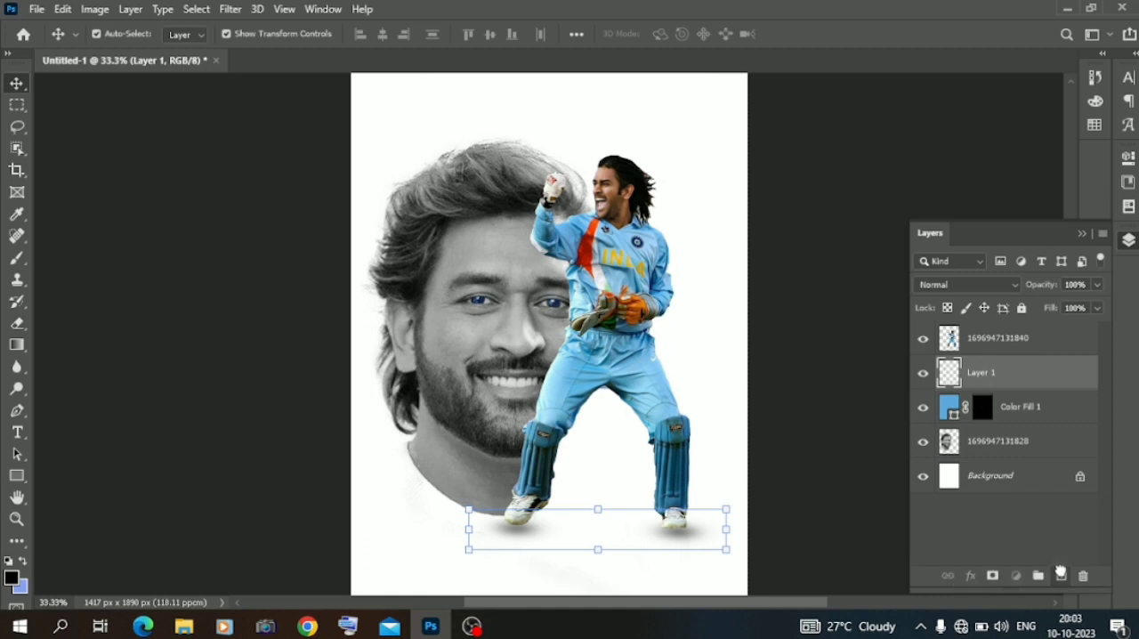
{"action": "left_click_drag", "start_coordinate": [1007, 373], "coordinate": [1011, 329]}
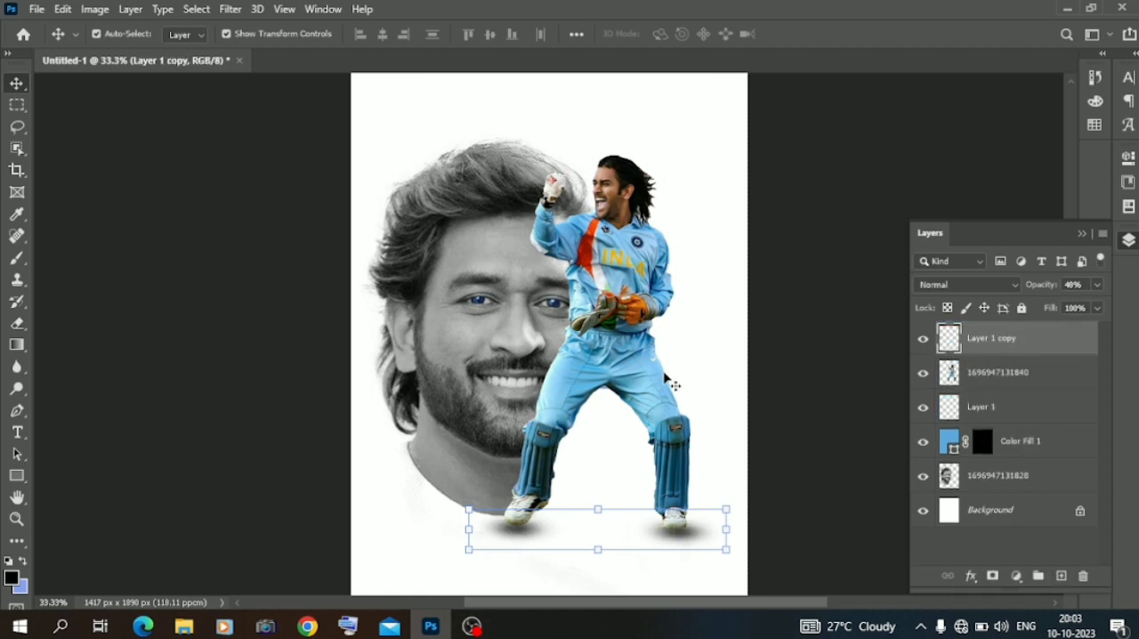
{"action": "left_click", "coordinate": [178, 323]}
Set the opacity of the original shadow layer beneath the cricketer to 24%.
{"action": "key", "text": "ctrl+plus"}
{"action": "scroll", "coordinate": [181, 319], "scroll_direction": "down", "scroll_amount": 3}
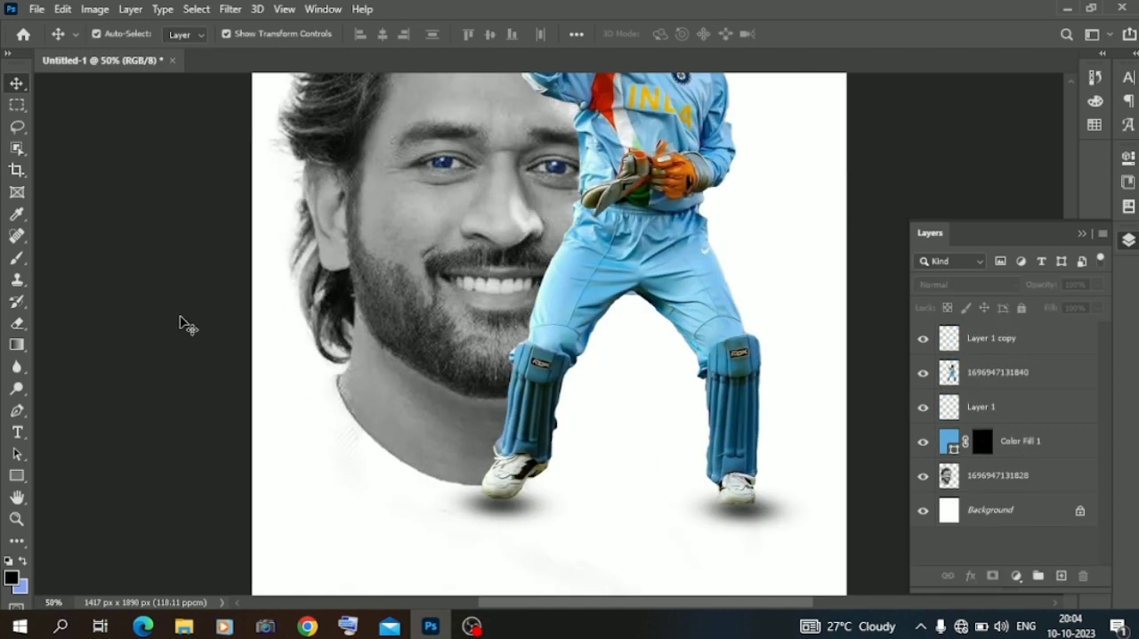
{"action": "left_click", "coordinate": [504, 525]}
{"action": "left_click", "coordinate": [1099, 285]}
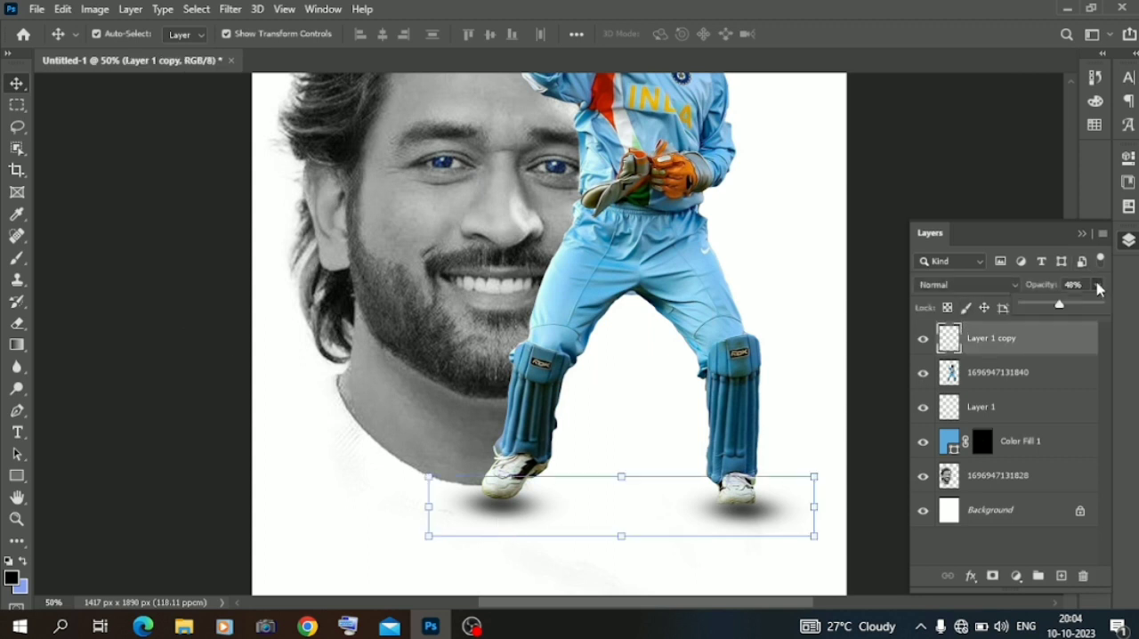
{"action": "left_click", "coordinate": [1000, 405]}
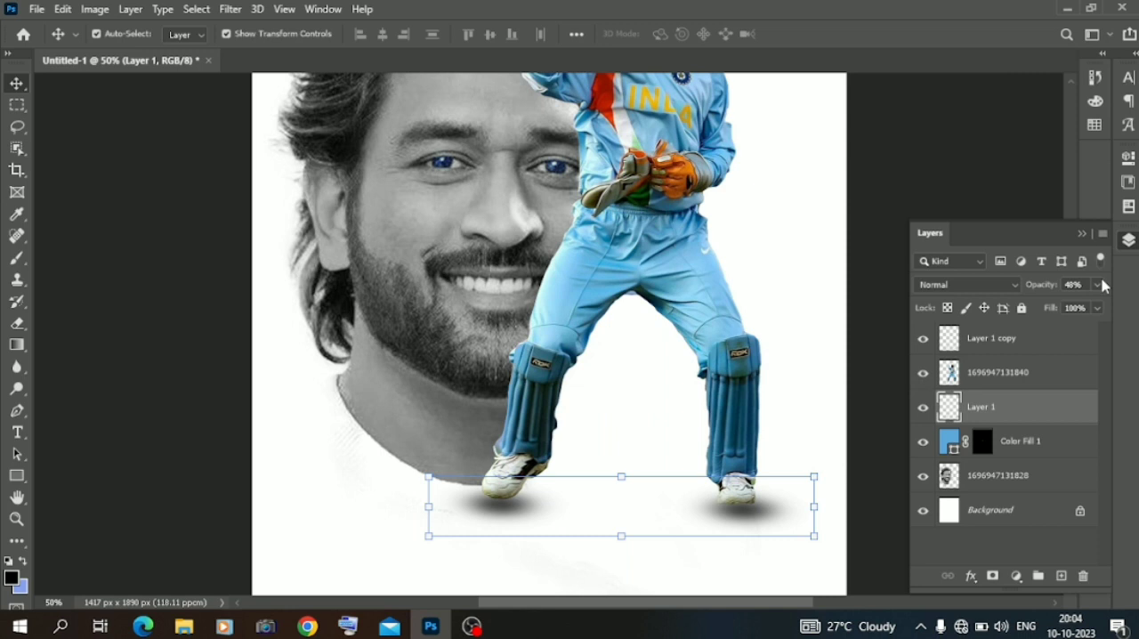
{"action": "left_click_drag", "start_coordinate": [1045, 308], "coordinate": [1043, 308]}
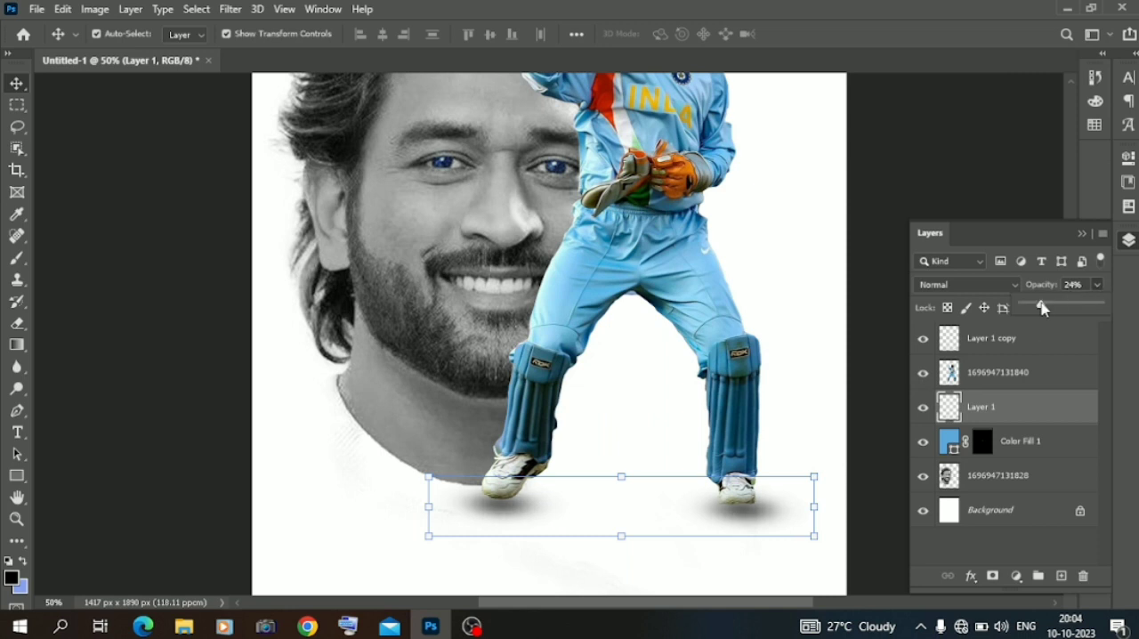
{"action": "left_click", "coordinate": [121, 354]}
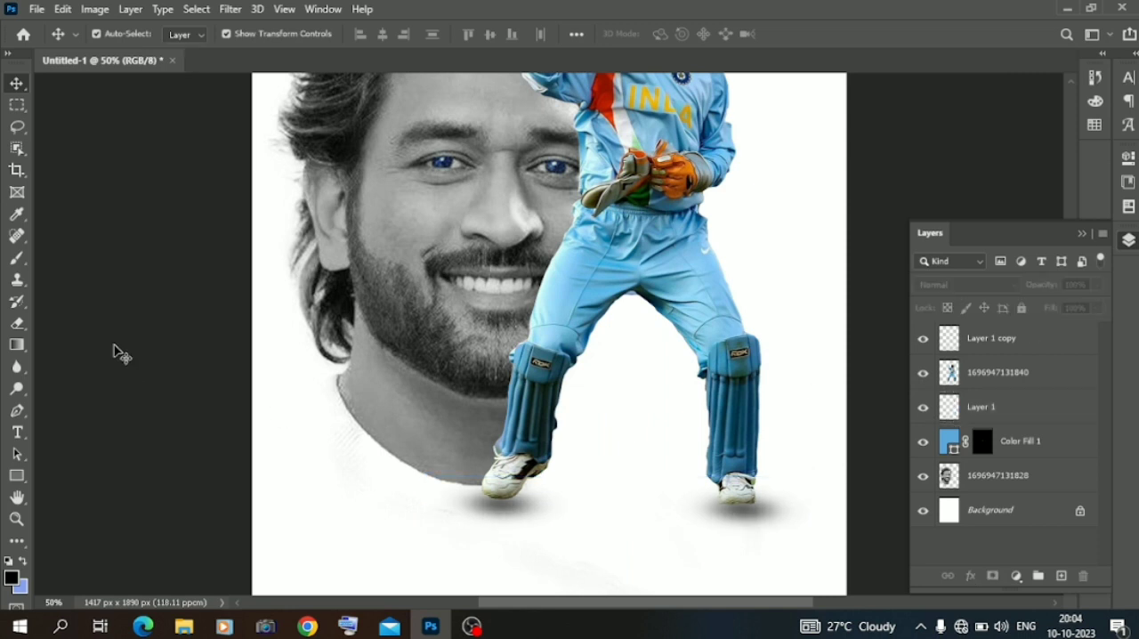
Merge the portrait layer down into the Background, and merge all visible layers into one.
{"action": "key", "text": "ctrl+plus"}
{"action": "key", "text": "ctrl+minus"}
{"action": "key", "text": "ctrl+minus"}
{"action": "key", "text": "ctrl+minus"}
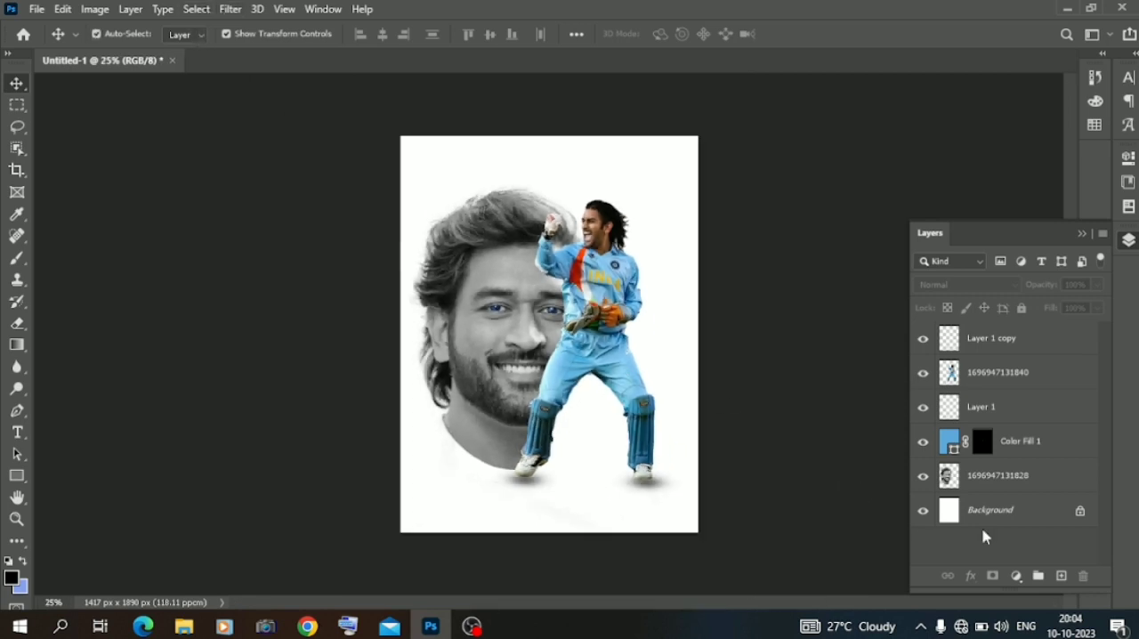
{"action": "left_click", "coordinate": [995, 505]}
{"action": "left_click", "coordinate": [998, 480]}
{"action": "right_click", "coordinate": [999, 481]}
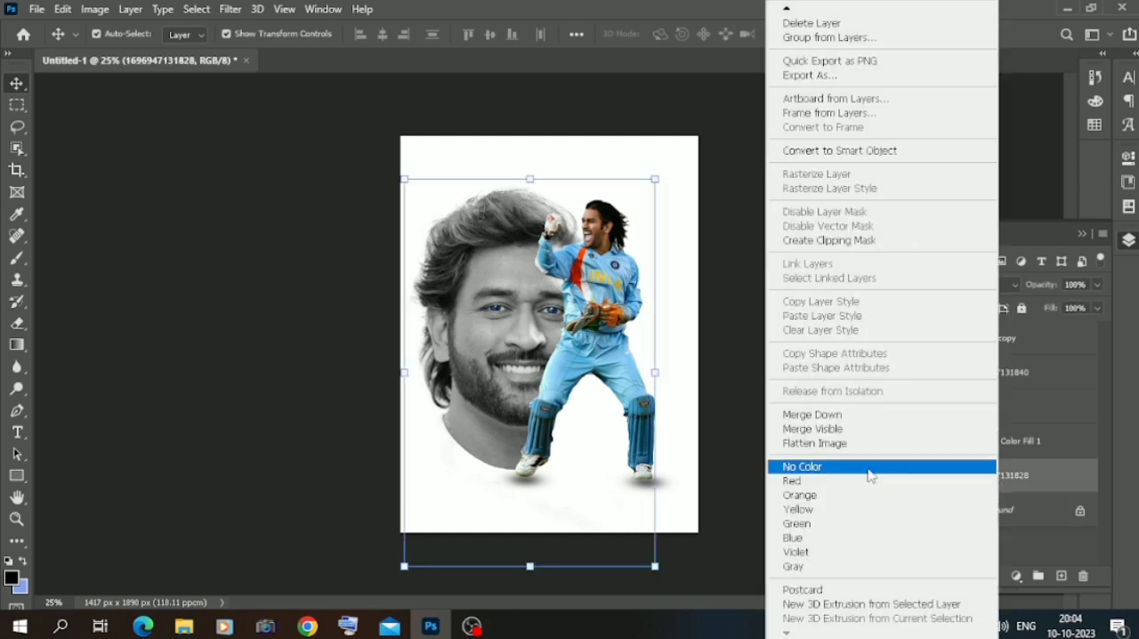
{"action": "left_click", "coordinate": [856, 415]}
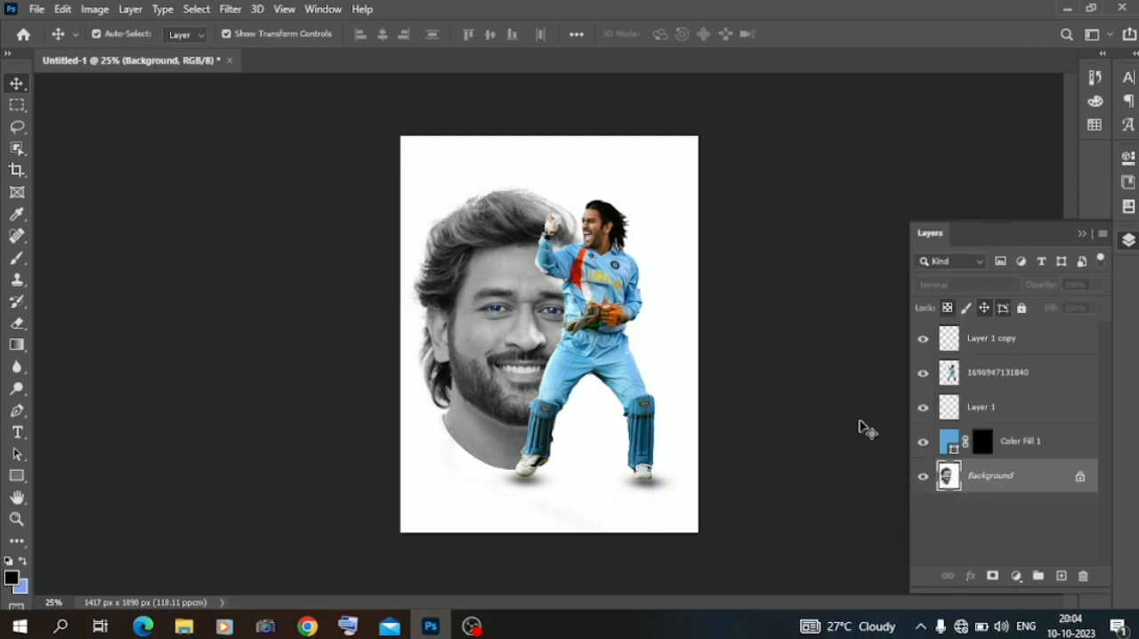
{"action": "right_click", "coordinate": [999, 478]}
{"action": "left_click", "coordinate": [1005, 431]}
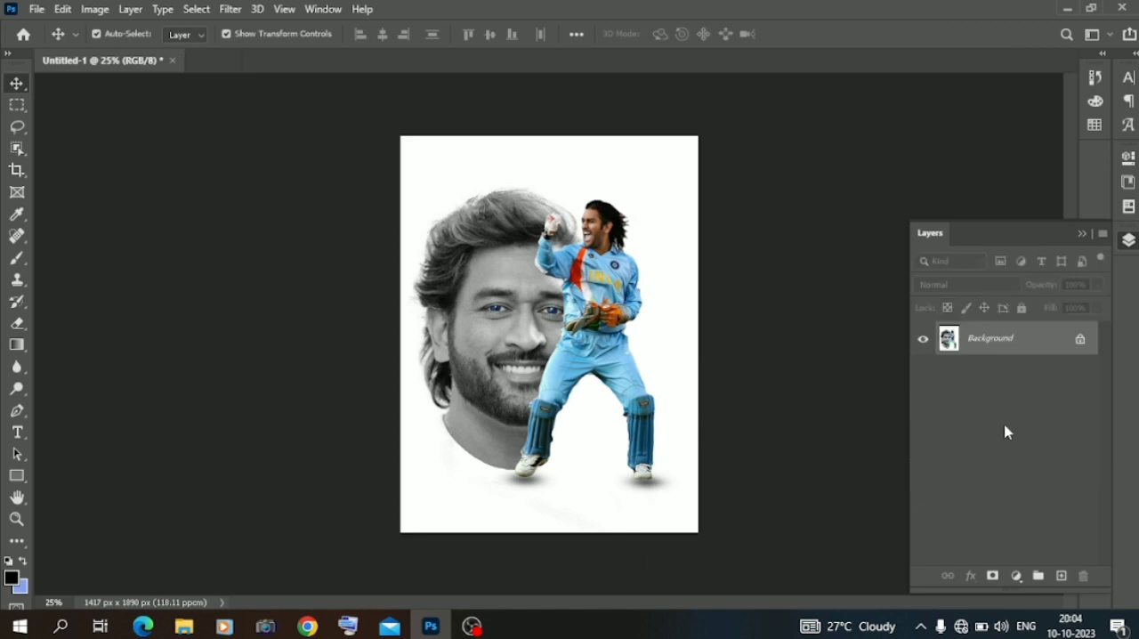
Unlock and duplicate the merged Background layer, and open the copy in the Camera Raw Filter.
{"action": "left_click", "coordinate": [1080, 342]}
{"action": "left_click_drag", "start_coordinate": [1023, 352], "coordinate": [1061, 576]}
{"action": "left_click", "coordinate": [233, 9]}
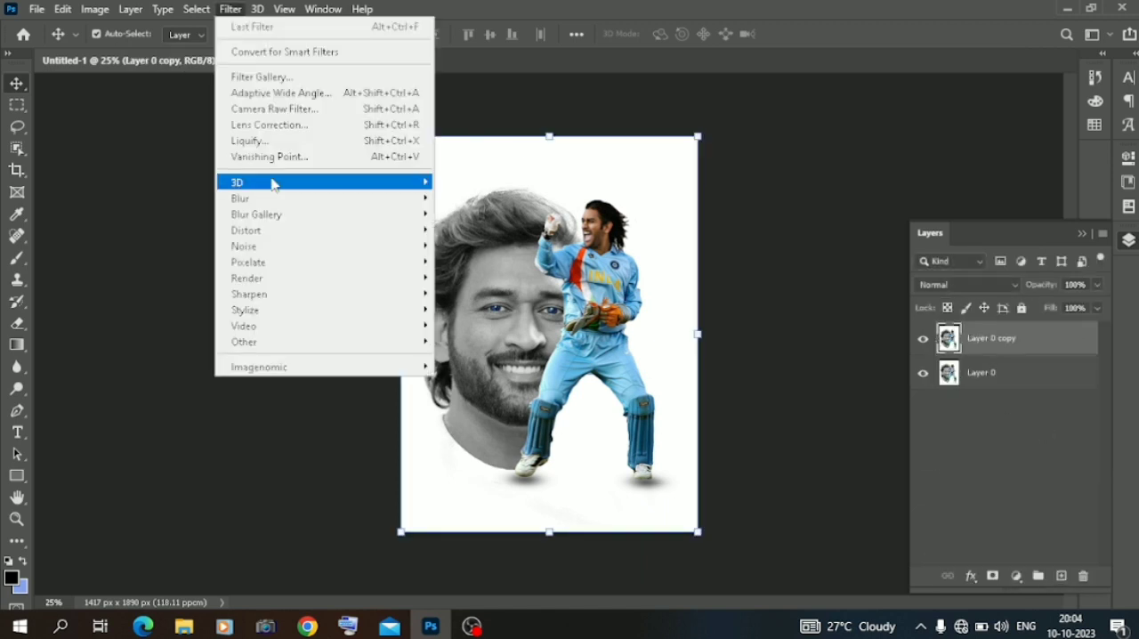
{"action": "left_click", "coordinate": [276, 109]}
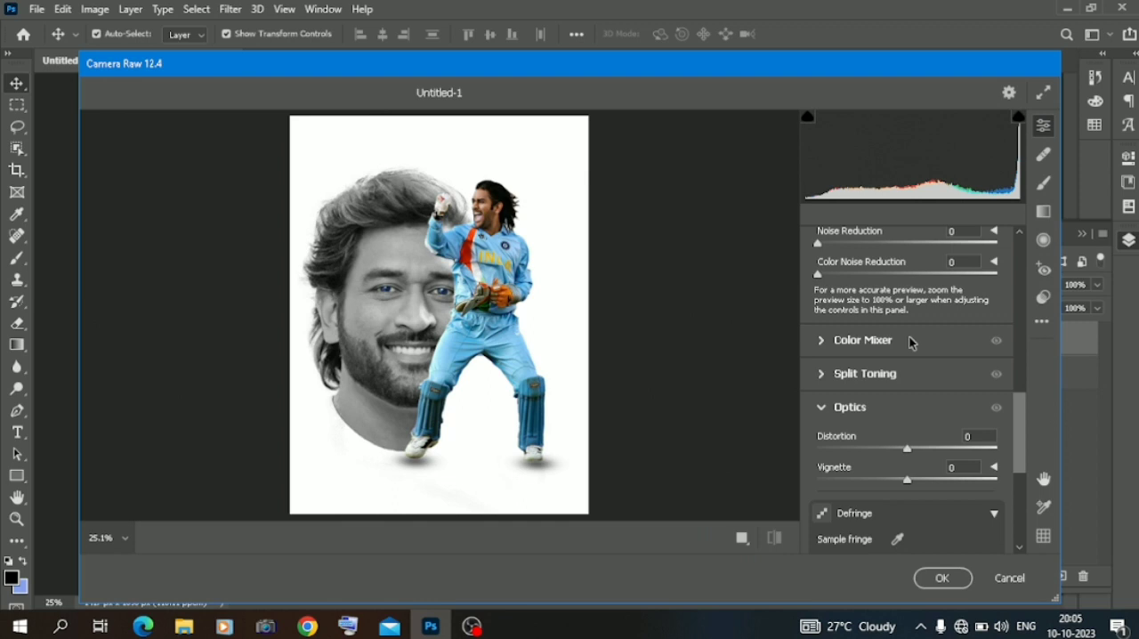
Set Sharpening to 39 and Clarity to +24 for the poster in Camera Raw.
{"action": "scroll", "coordinate": [909, 343], "scroll_direction": "up", "scroll_amount": 1}
{"action": "left_click", "coordinate": [853, 265]}
{"action": "left_click_drag", "start_coordinate": [853, 266], "coordinate": [864, 267]}
{"action": "scroll", "coordinate": [864, 267], "scroll_direction": "up", "scroll_amount": 2}
{"action": "scroll", "coordinate": [866, 271], "scroll_direction": "up", "scroll_amount": 1}
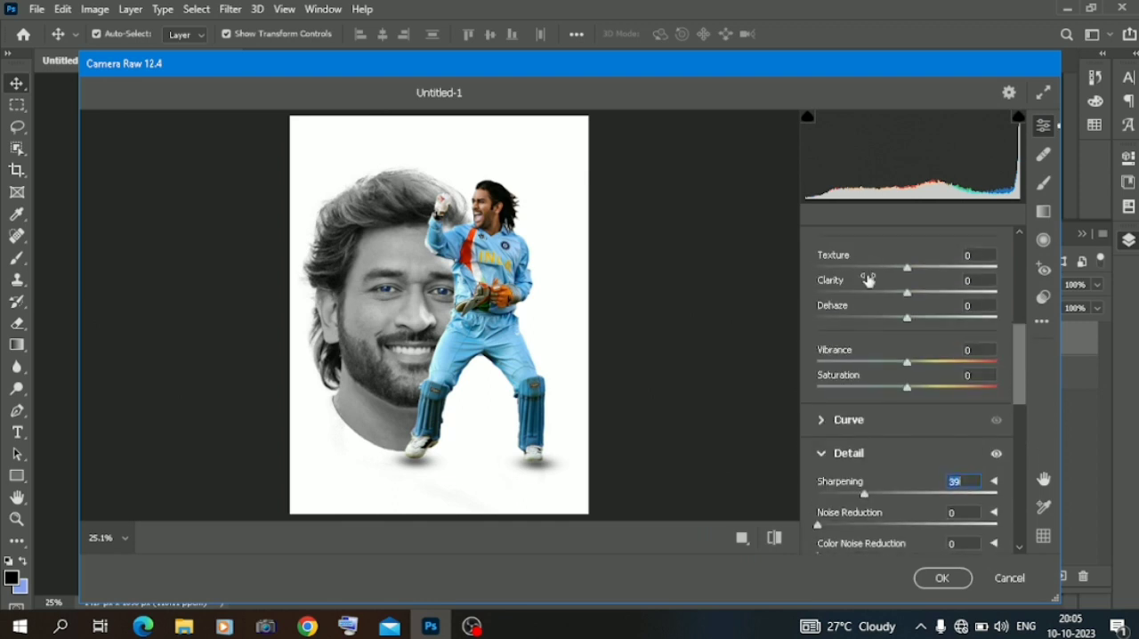
{"action": "left_click", "coordinate": [923, 294]}
Set the Optics Vignette to -24 to darken the poster's corners slightly.
{"action": "scroll", "coordinate": [929, 292], "scroll_direction": "down", "scroll_amount": 5}
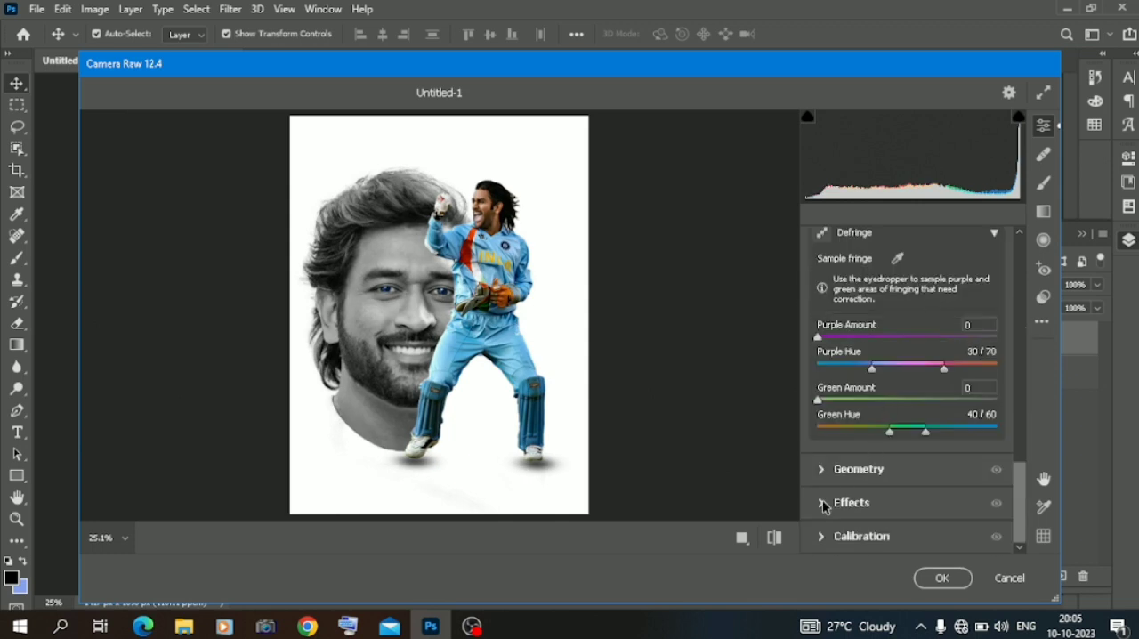
{"action": "scroll", "coordinate": [823, 505], "scroll_direction": "up", "scroll_amount": 3}
{"action": "left_click_drag", "start_coordinate": [907, 346], "coordinate": [885, 350]}
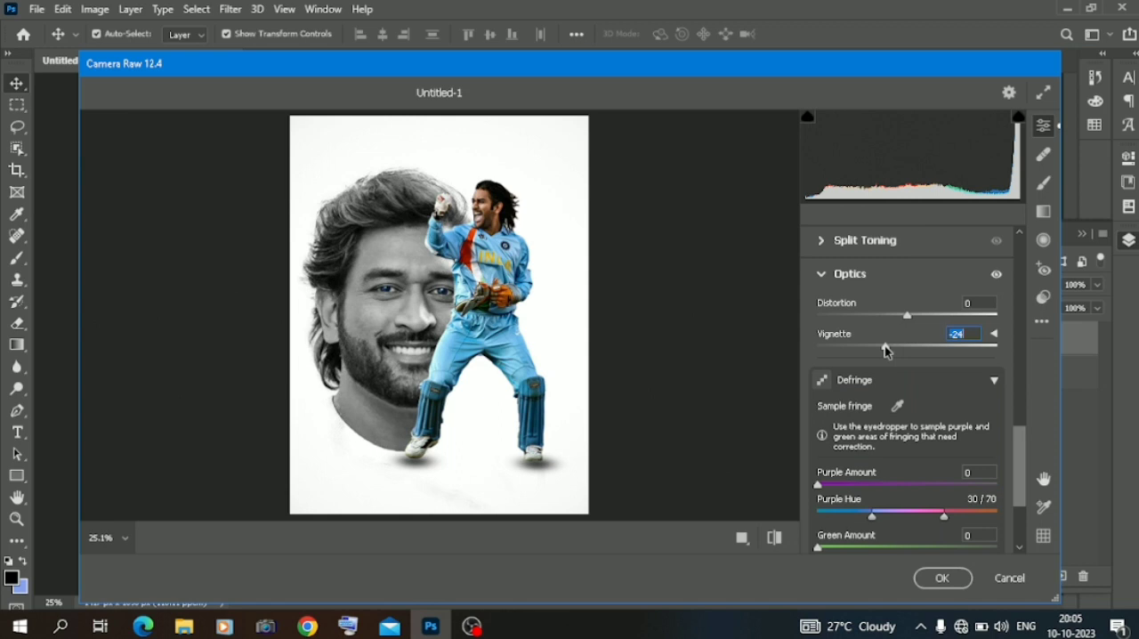
{"action": "scroll", "coordinate": [886, 349], "scroll_direction": "up", "scroll_amount": 2}
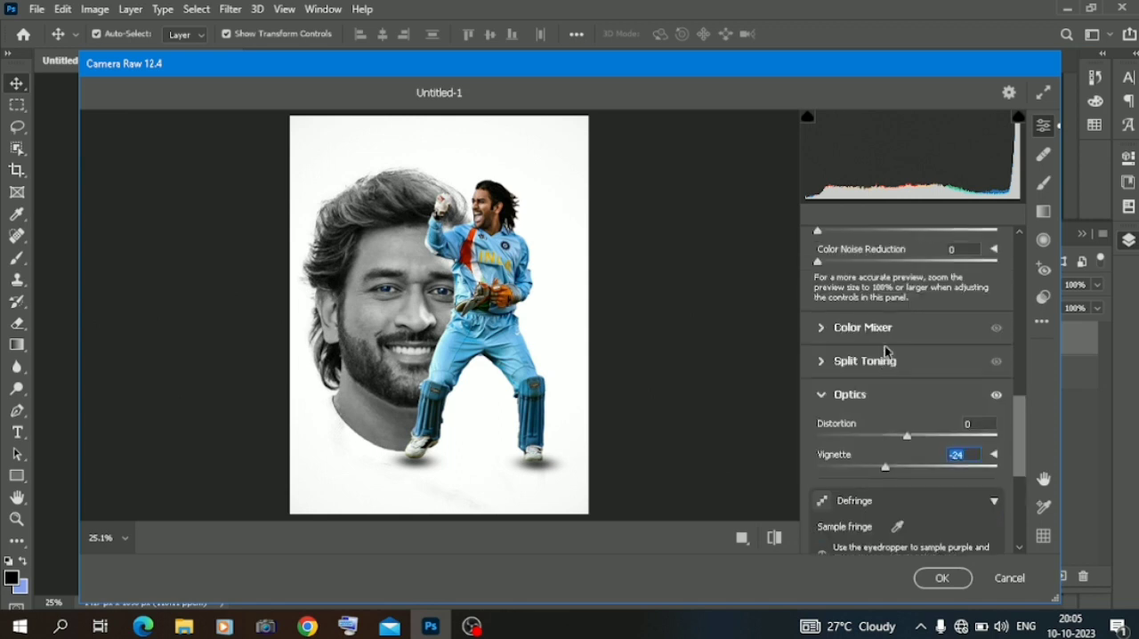
Expand the Color Mixer settings and set Noise Reduction to 38, checking the portrait's face in the preview.
{"action": "left_click", "coordinate": [823, 330]}
{"action": "scroll", "coordinate": [912, 436], "scroll_direction": "up", "scroll_amount": 4}
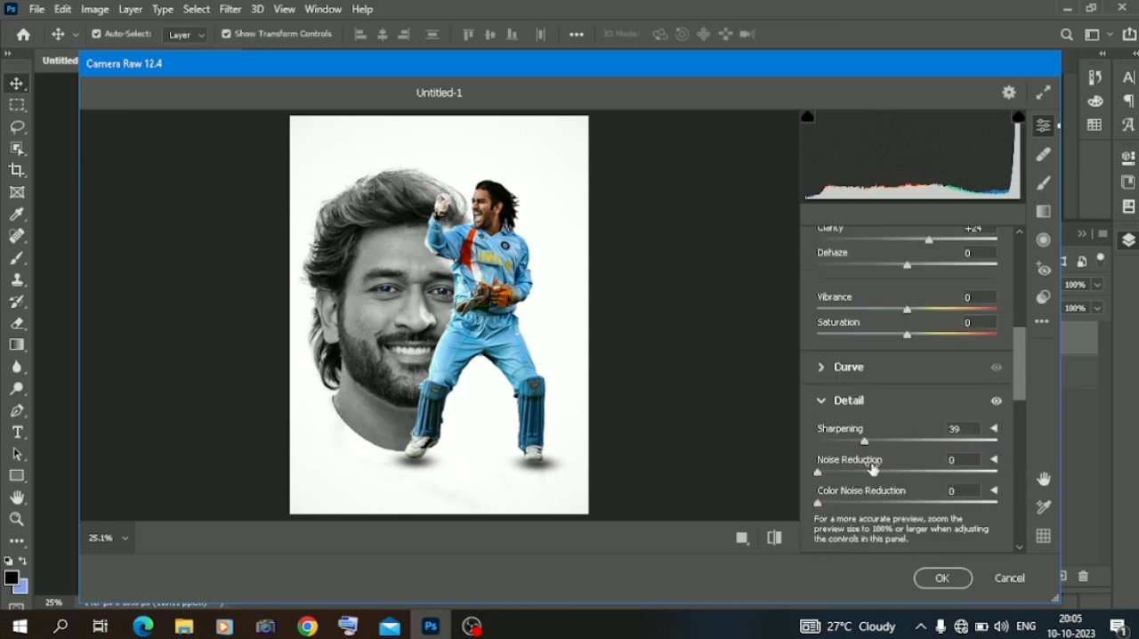
{"action": "left_click", "coordinate": [402, 293]}
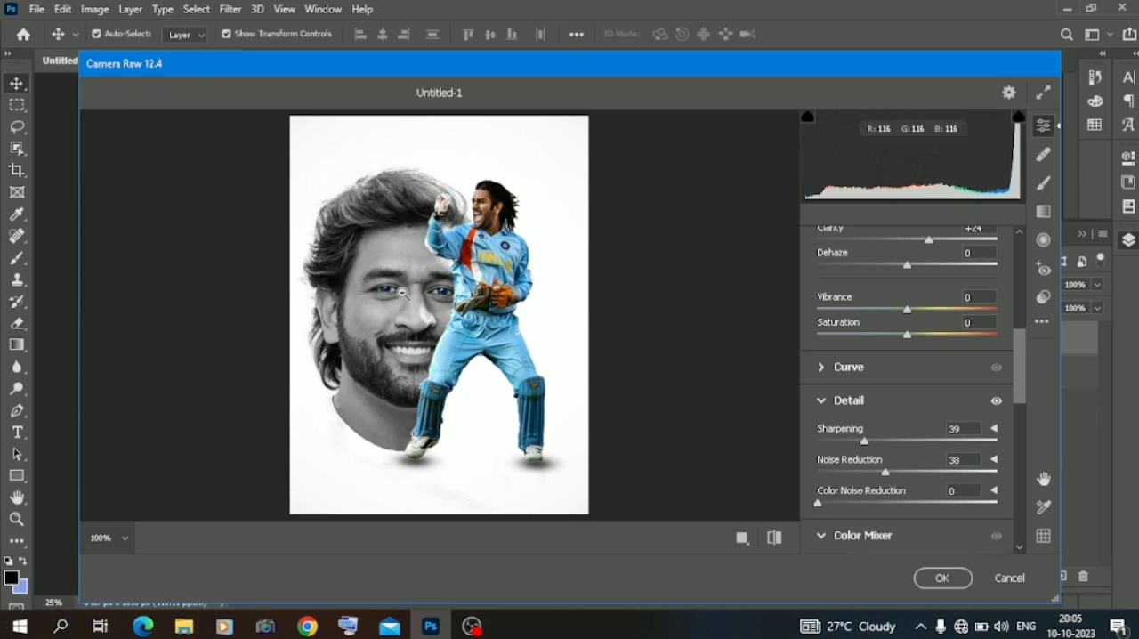
{"action": "left_click", "coordinate": [403, 293]}
Set Highlights to -17 and fine-tune Shadows in the Basic adjustments.
{"action": "scroll", "coordinate": [904, 428], "scroll_direction": "up", "scroll_amount": 5}
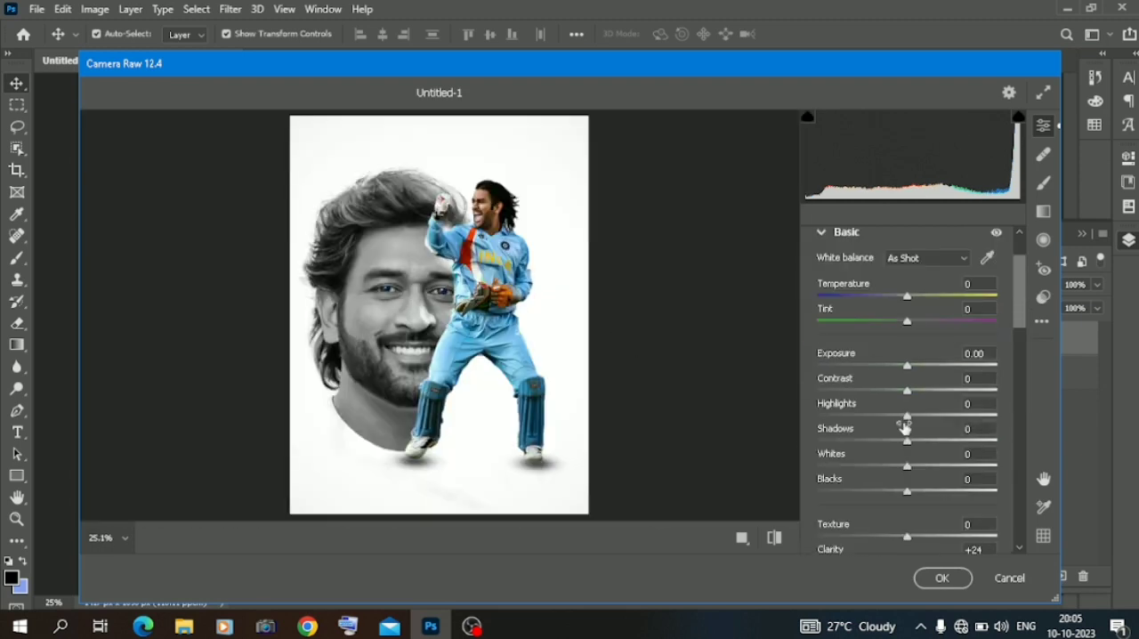
{"action": "left_click", "coordinate": [891, 415]}
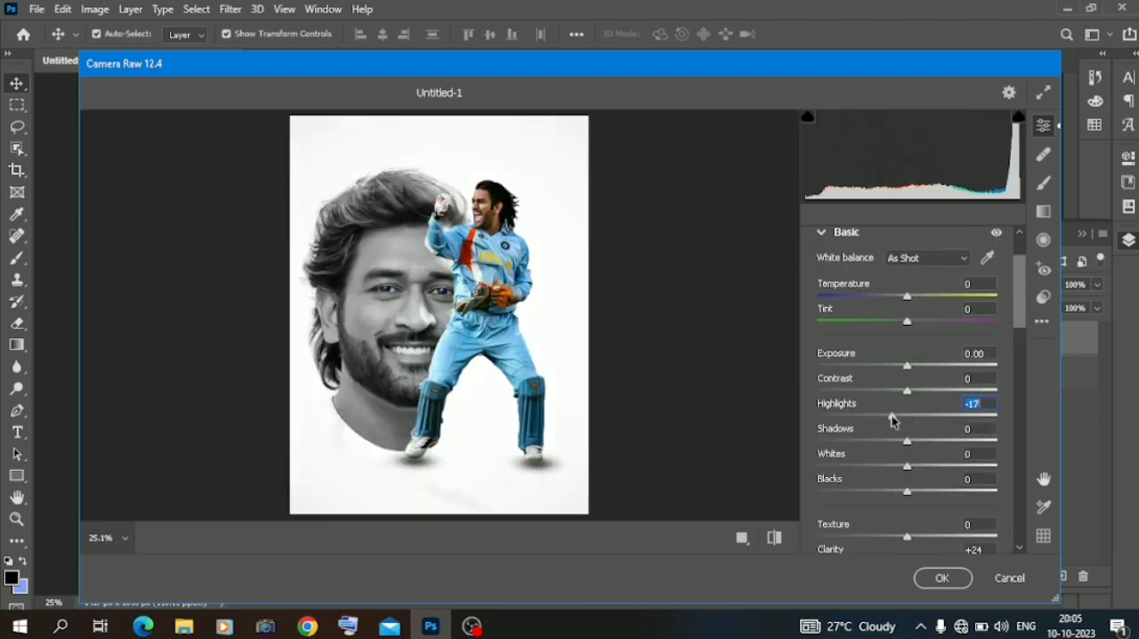
{"action": "left_click_drag", "start_coordinate": [888, 448], "coordinate": [910, 447]}
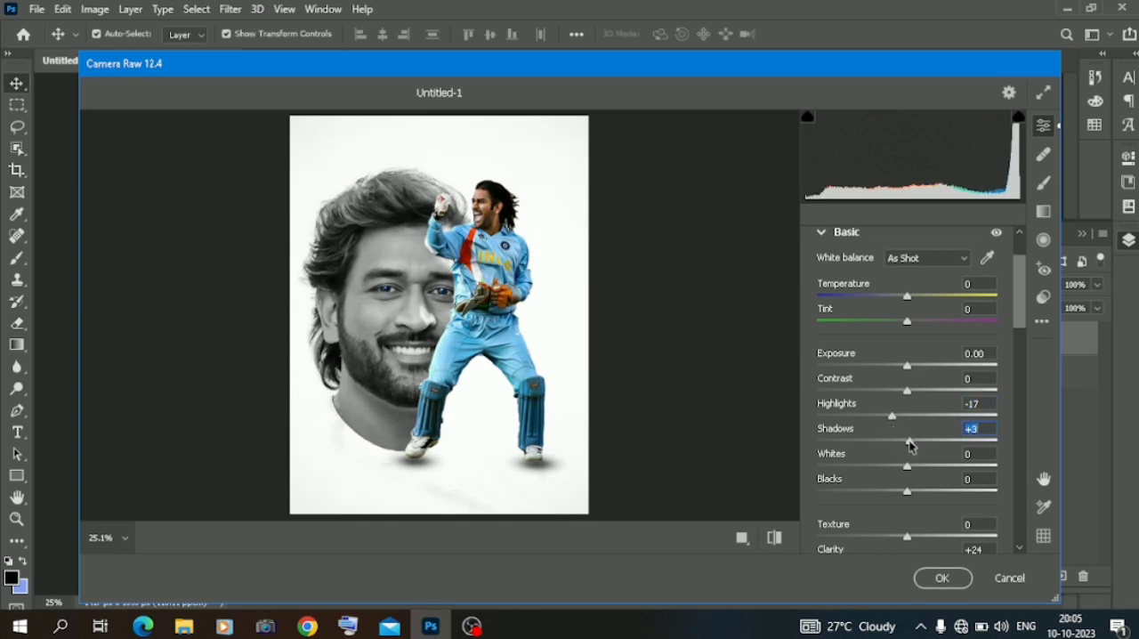
Set the Effects Vignetting to -40 to darken the edges around the poster.
{"action": "scroll", "coordinate": [910, 446], "scroll_direction": "down", "scroll_amount": 5}
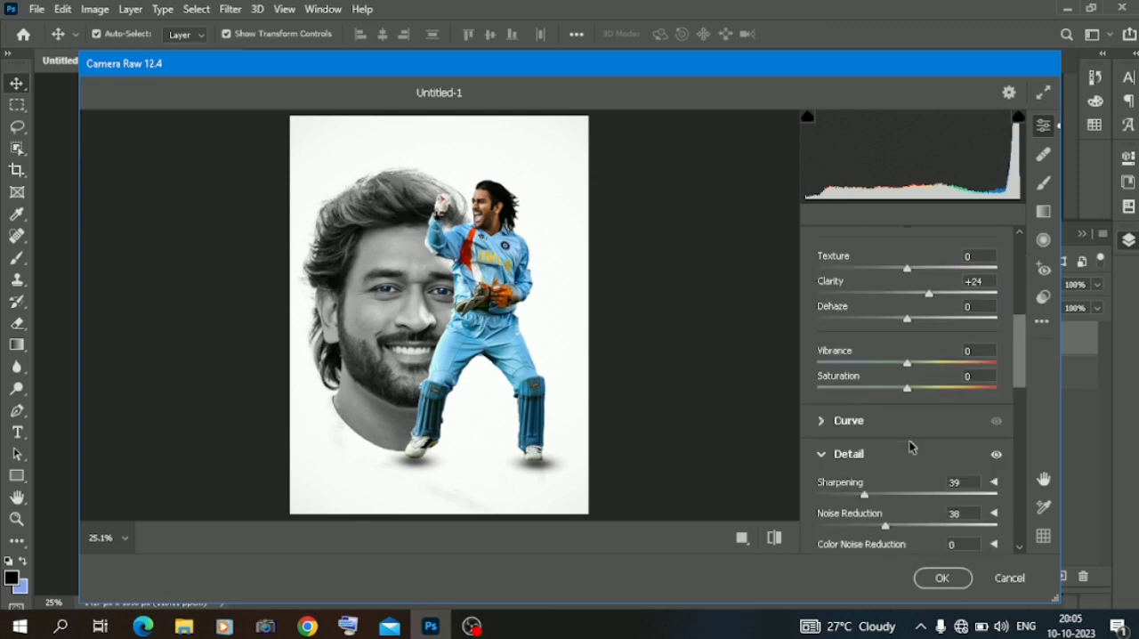
{"action": "scroll", "coordinate": [823, 458], "scroll_direction": "down", "scroll_amount": 2}
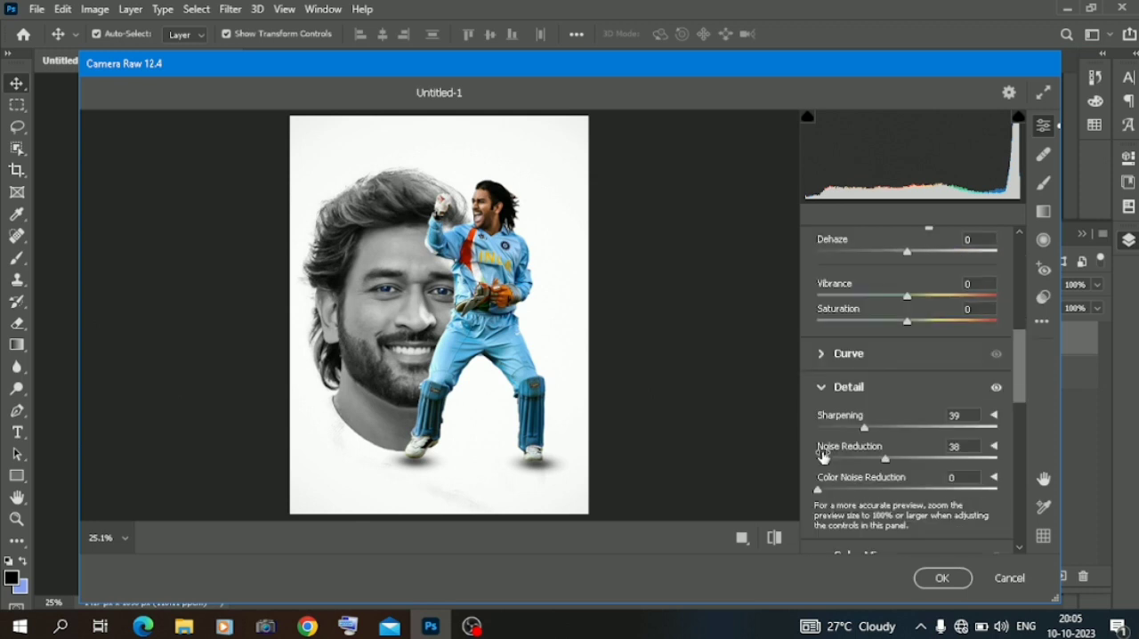
{"action": "scroll", "coordinate": [872, 493], "scroll_direction": "down", "scroll_amount": 8}
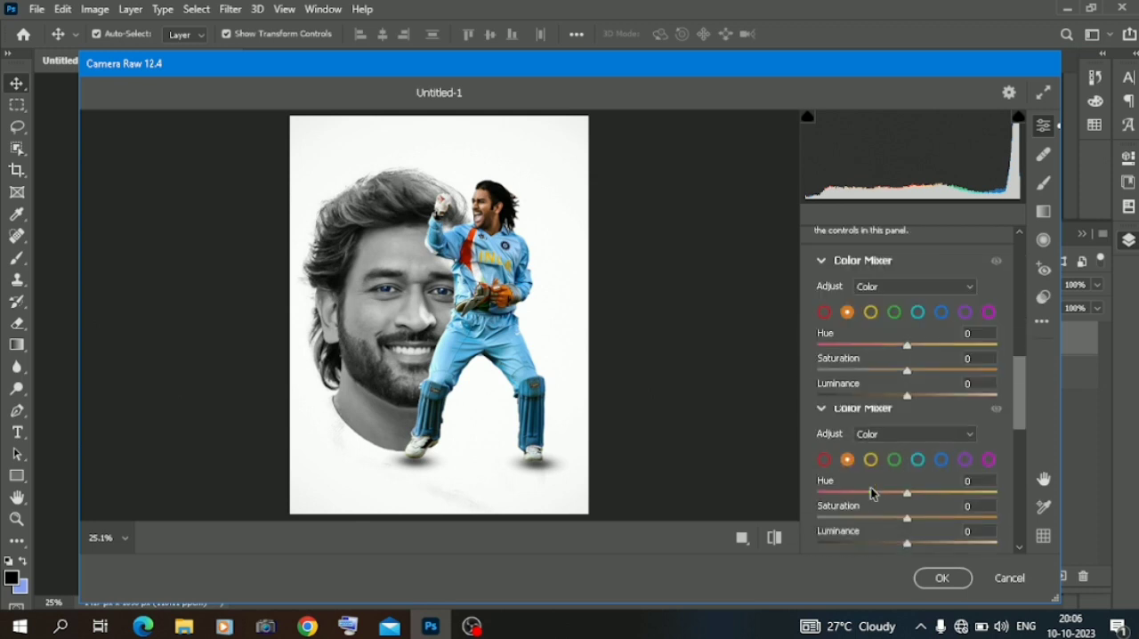
{"action": "scroll", "coordinate": [872, 494], "scroll_direction": "down", "scroll_amount": 5}
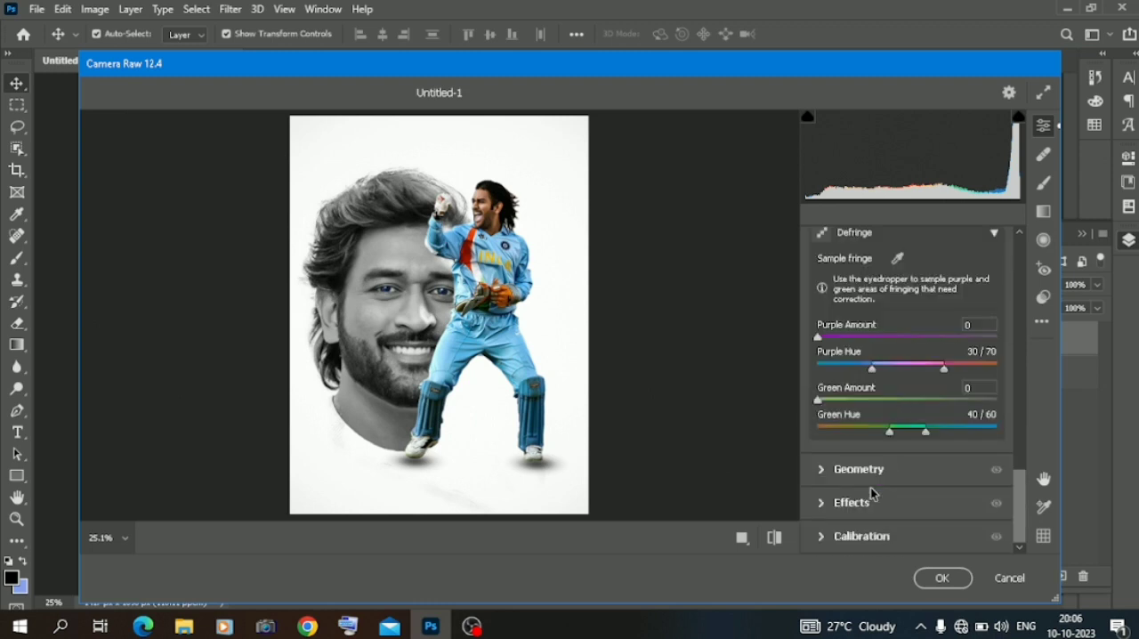
{"action": "left_click", "coordinate": [824, 504]}
{"action": "left_click", "coordinate": [871, 504]}
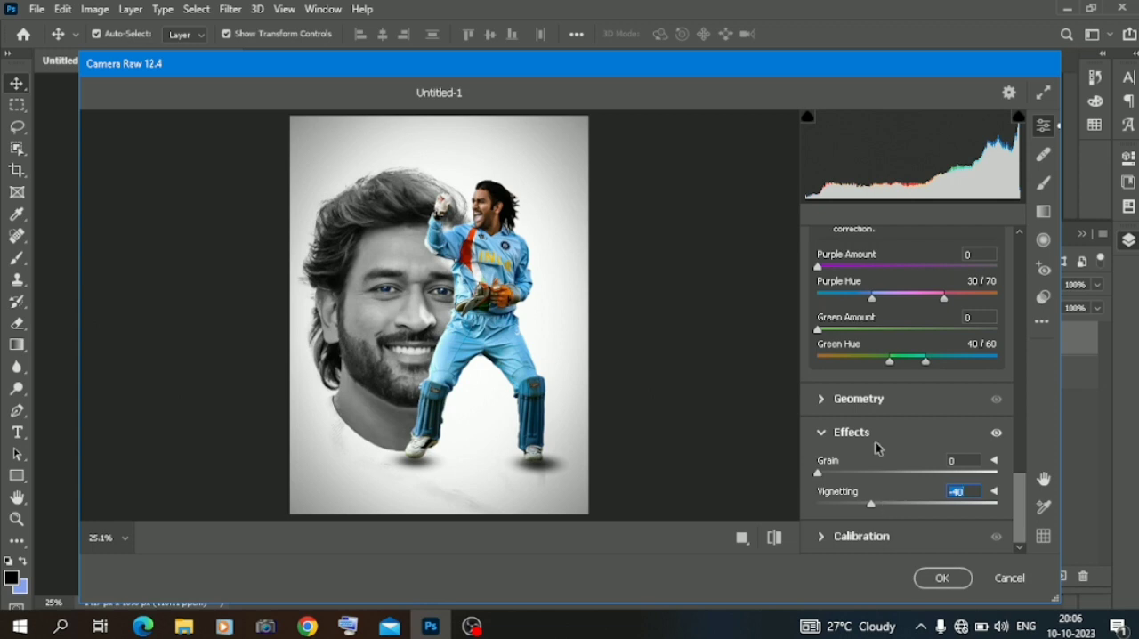
Set the Defringe Green Hue range to 57/77 and Purple Hue range to 10/50, and apply the Camera Raw adjustments.
{"action": "left_click_drag", "start_coordinate": [904, 360], "coordinate": [937, 359]}
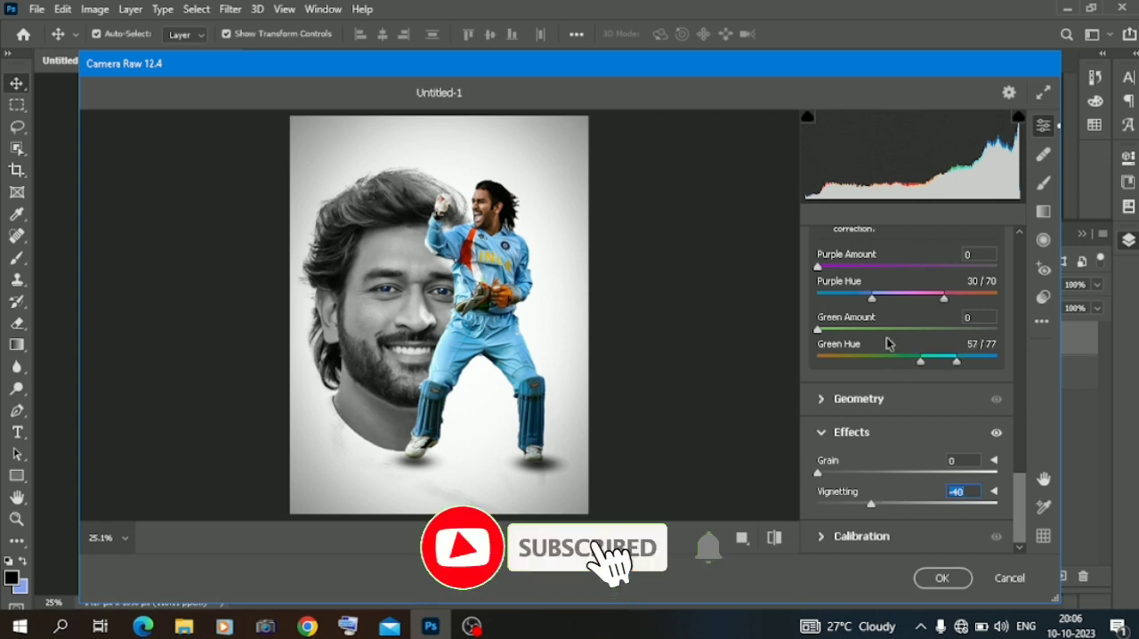
{"action": "left_click_drag", "start_coordinate": [890, 301], "coordinate": [855, 301]}
{"action": "scroll", "coordinate": [854, 301], "scroll_direction": "up", "scroll_amount": 3}
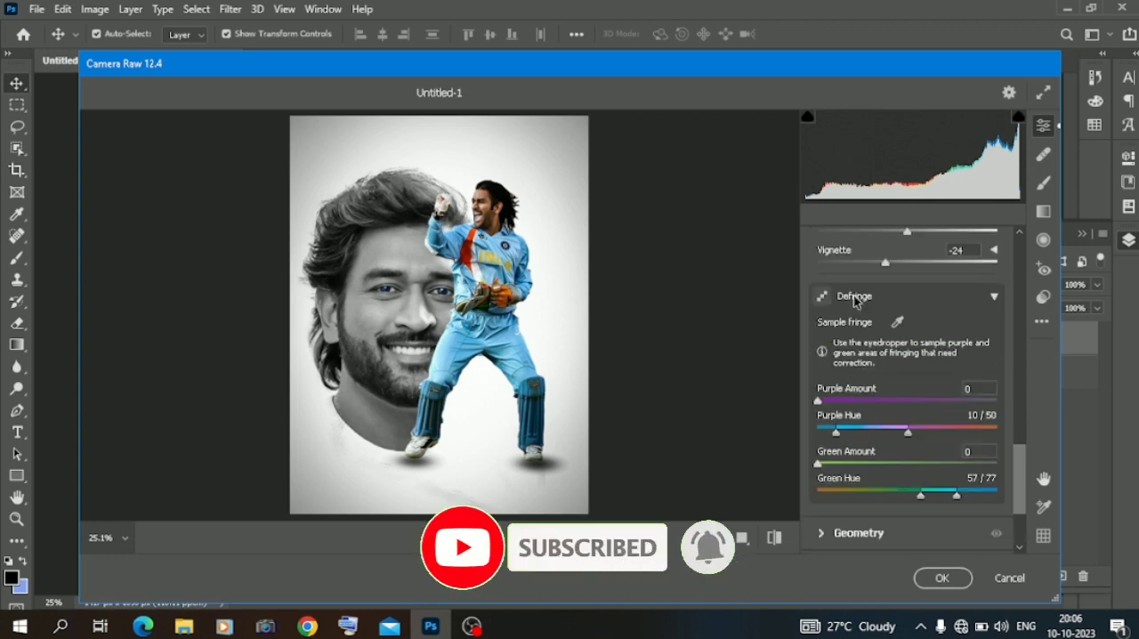
{"action": "scroll", "coordinate": [854, 301], "scroll_direction": "up", "scroll_amount": 3}
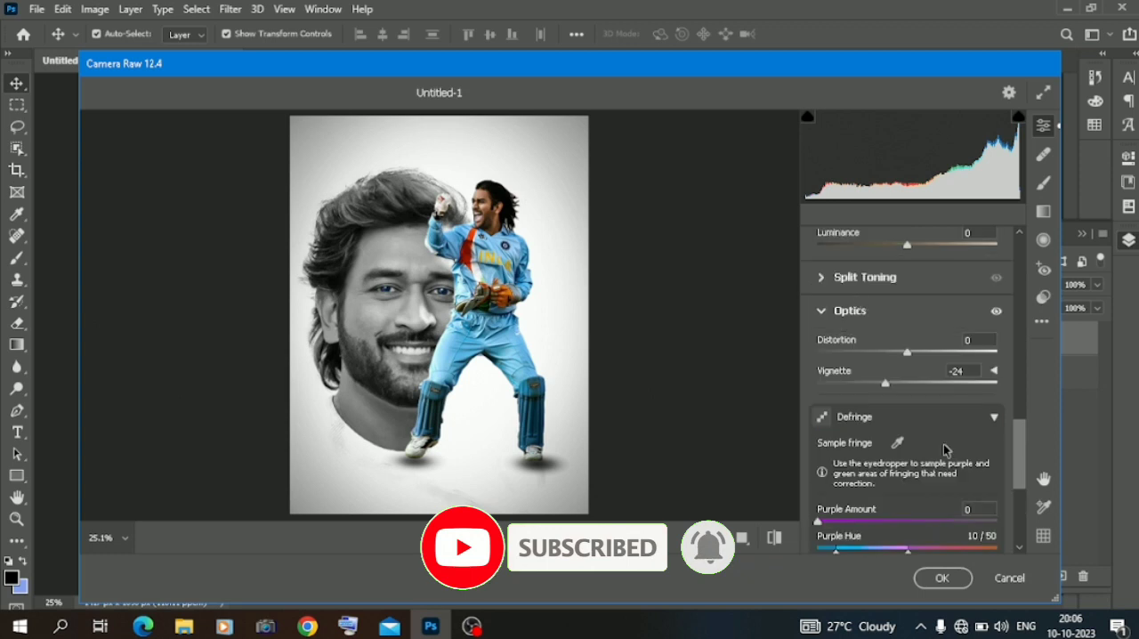
{"action": "left_click", "coordinate": [955, 578]}
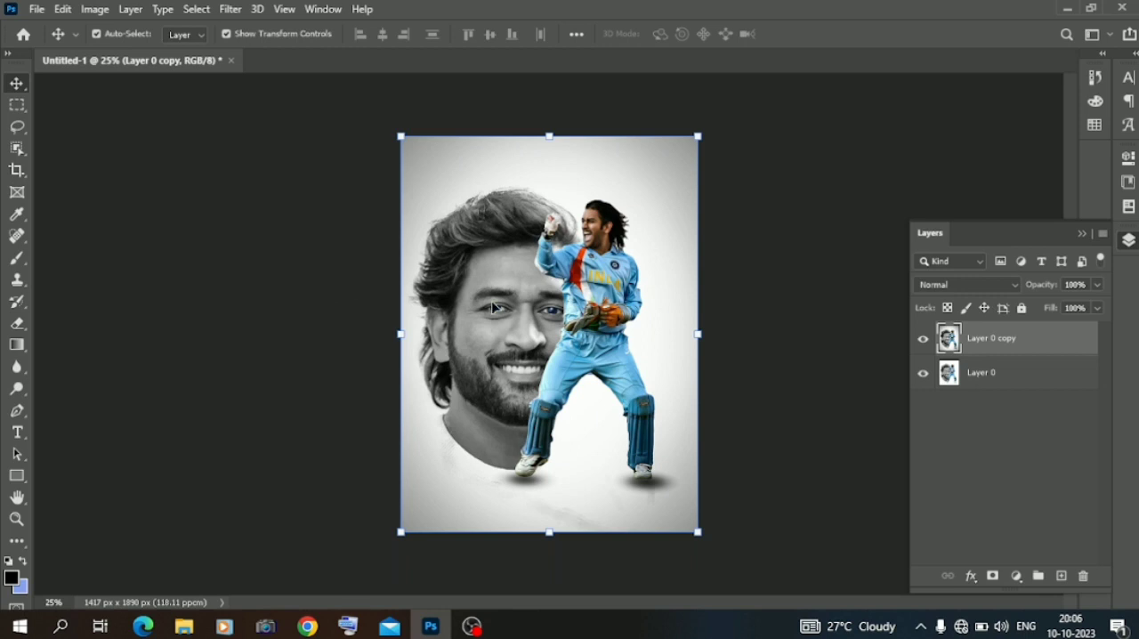
Examine the graded poster up close, from the portrait and cricketer down to the foot shadows, and as a whole.
{"action": "key", "text": "ctrl+plus"}
{"action": "key", "text": "ctrl+plus"}
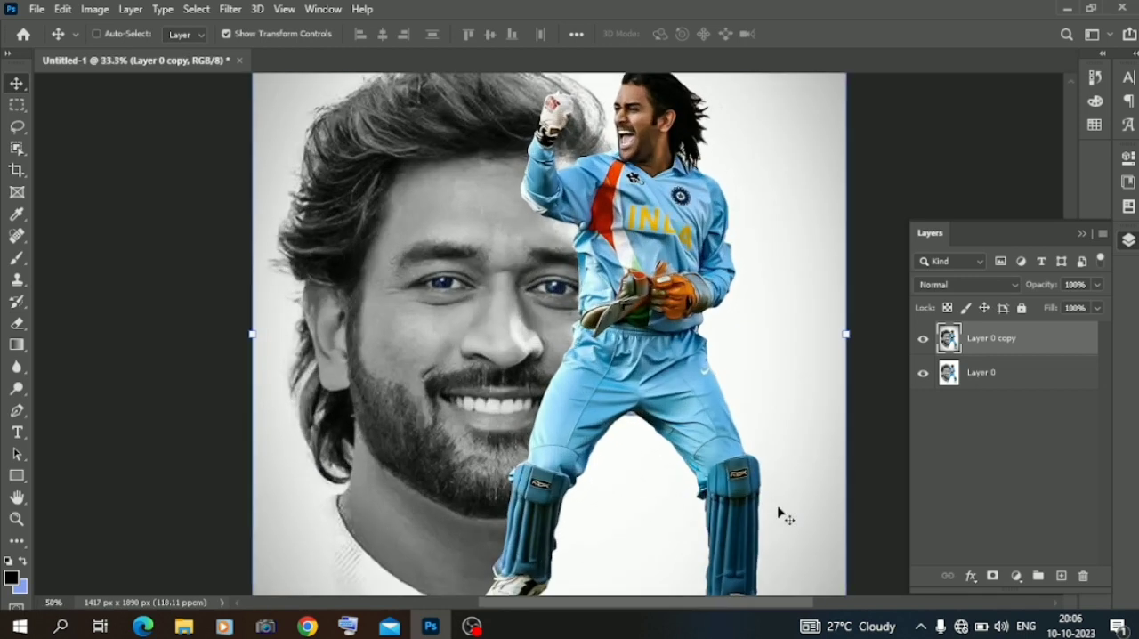
{"action": "key", "text": "ctrl+minus"}
{"action": "key", "text": "ctrl+plus"}
{"action": "key", "text": "ctrl+plus"}
{"action": "key", "text": "ctrl+minus"}
{"action": "key", "text": "ctrl+minus"}
{"action": "key", "text": "ctrl+minus"}
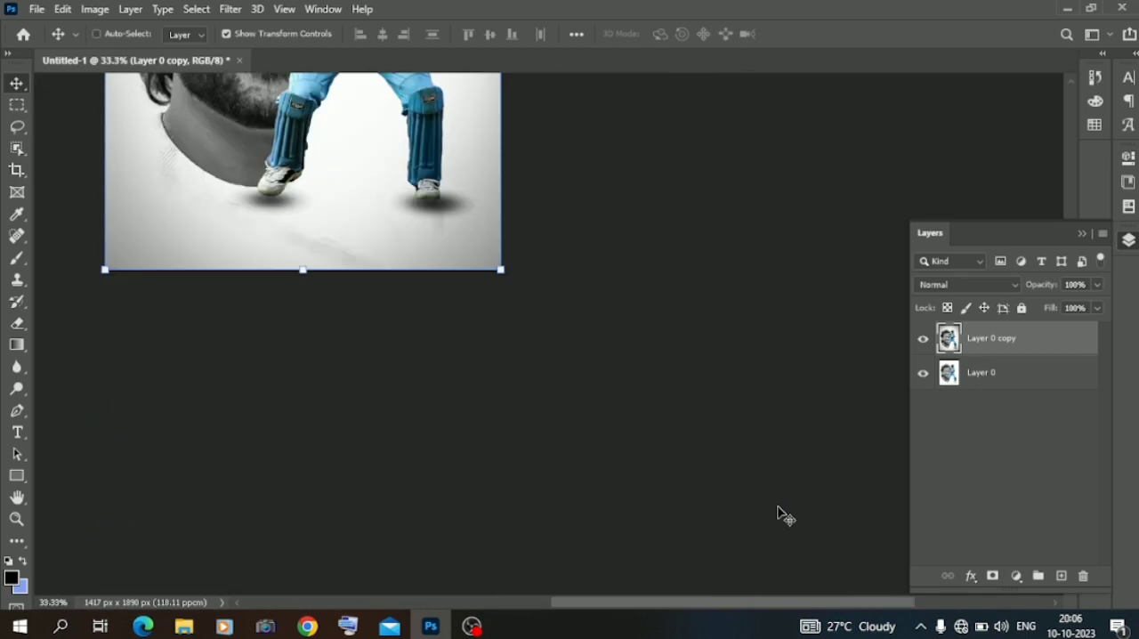
{"action": "key", "text": "ctrl+plus"}
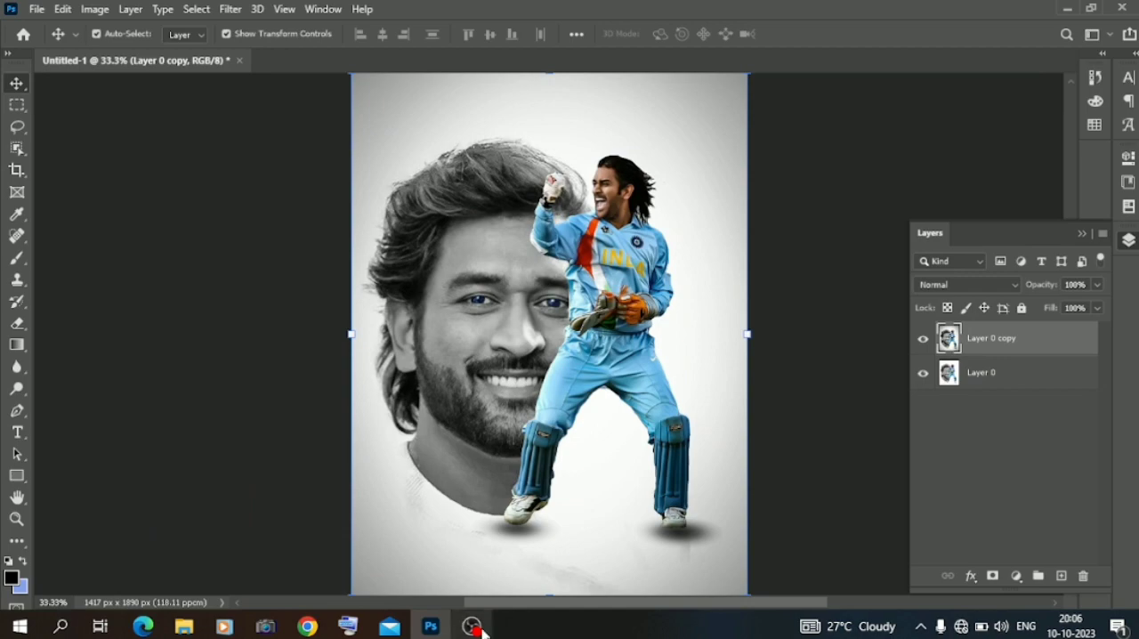